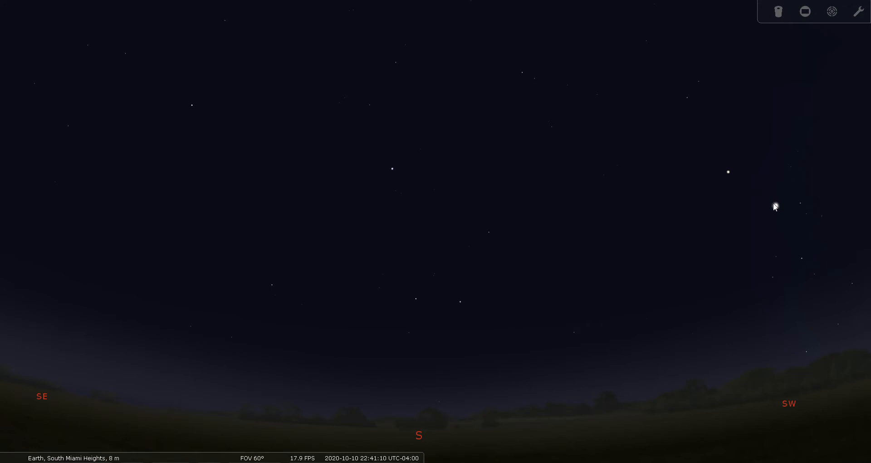
Check the object details of Saturn and the brighter planet beside it in the southwestern sky, and clear the selection
left_click(729, 173)
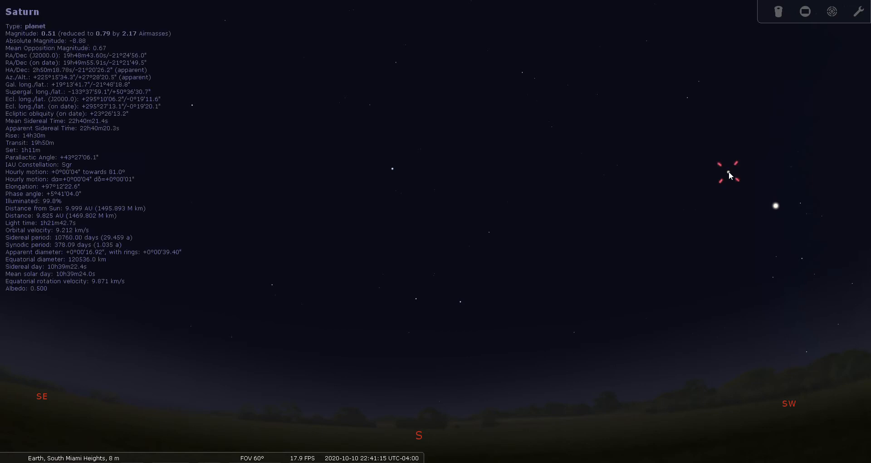
left_click(776, 206)
right_click(475, 248)
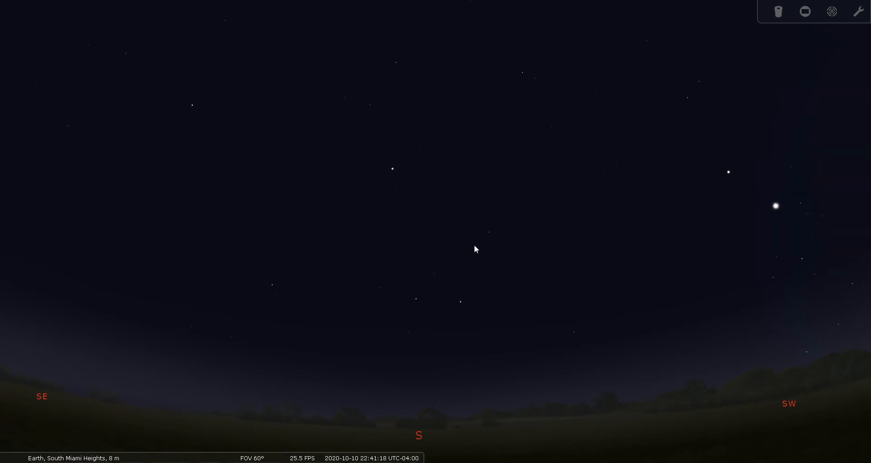
Find Mars above the southeastern horizon, check its object details and clear the selection
left_click_drag(301, 256, 518, 255)
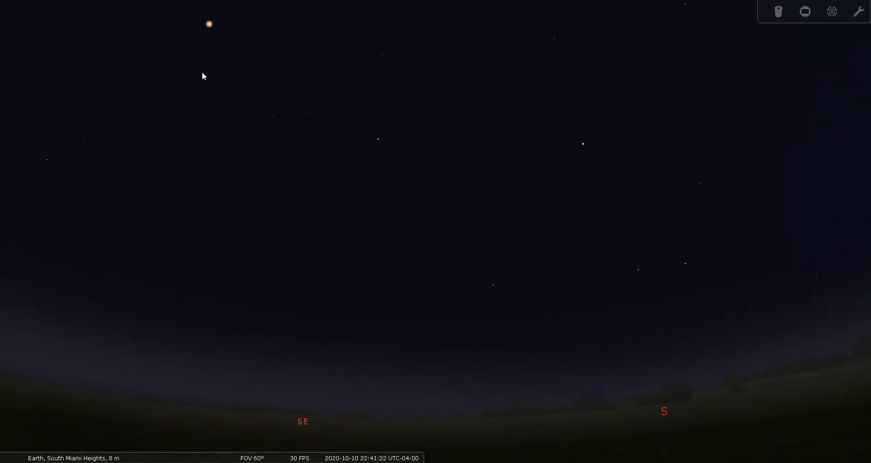
left_click(209, 25)
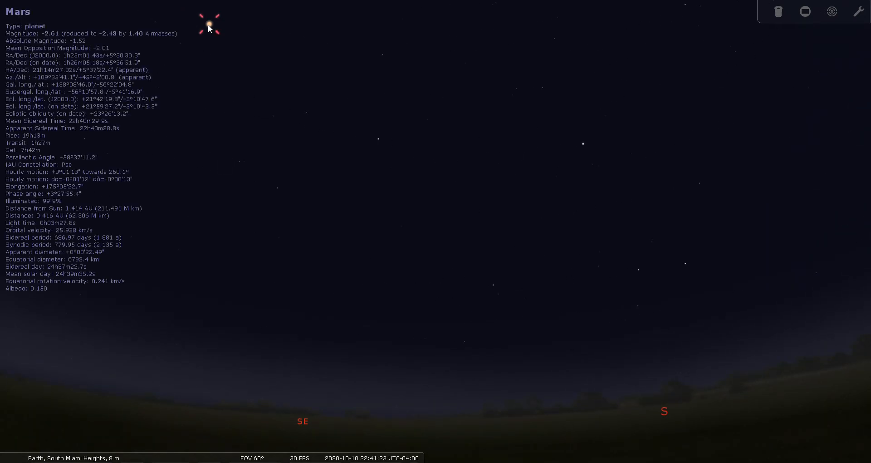
right_click(270, 187)
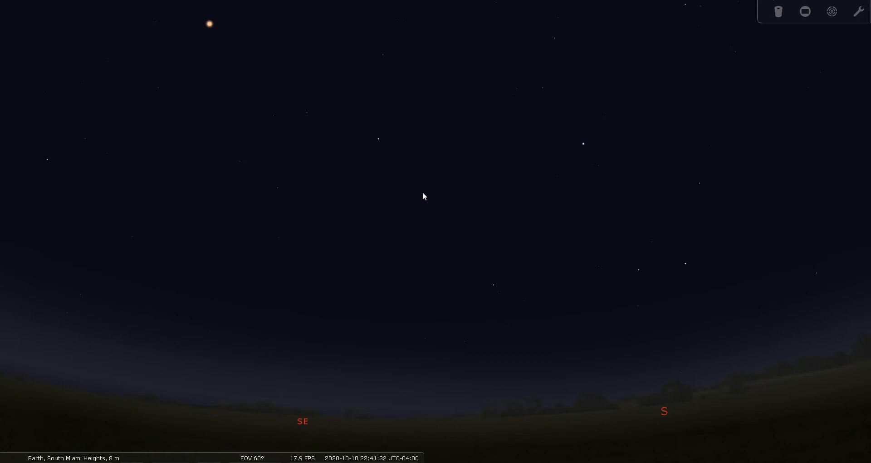
Return to the southern sky and select the star Fomalhaut to display its details
left_click_drag(425, 196, 370, 193)
left_click_drag(458, 235, 334, 219)
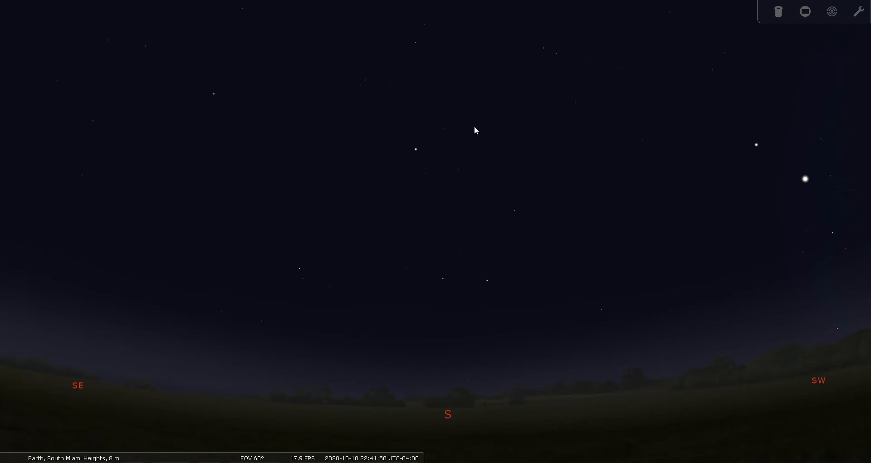
left_click(415, 150)
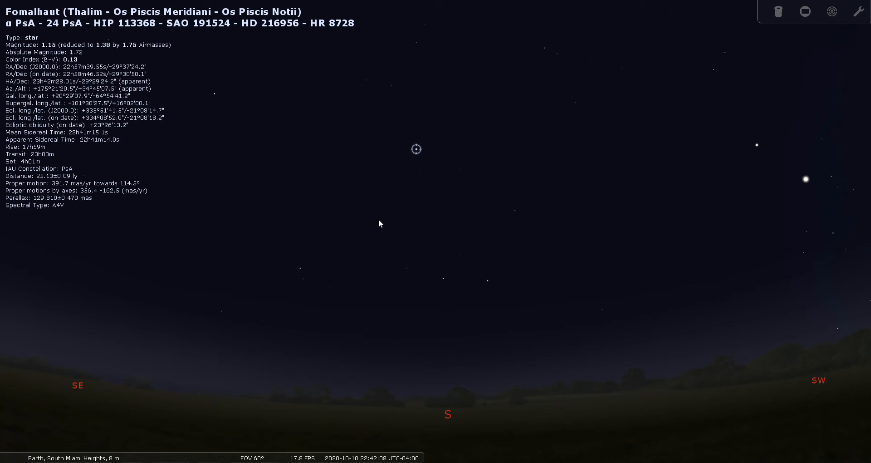
Show the constellation lines, labels and artwork around Piscis Austrinus and Aquarius
key("c")
key("v")
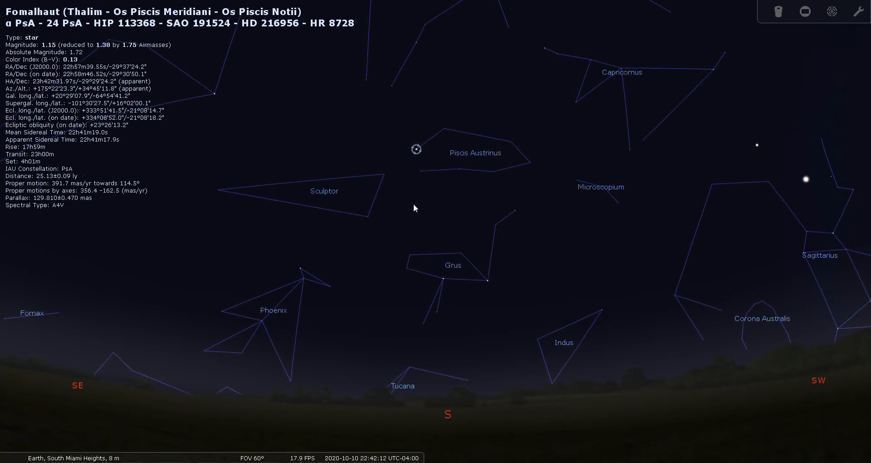
left_click_drag(413, 203, 411, 257)
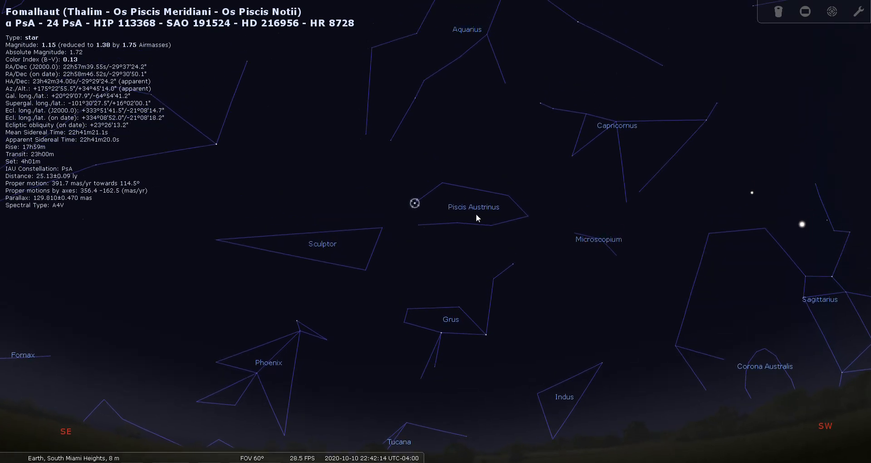
left_click_drag(483, 174, 484, 247)
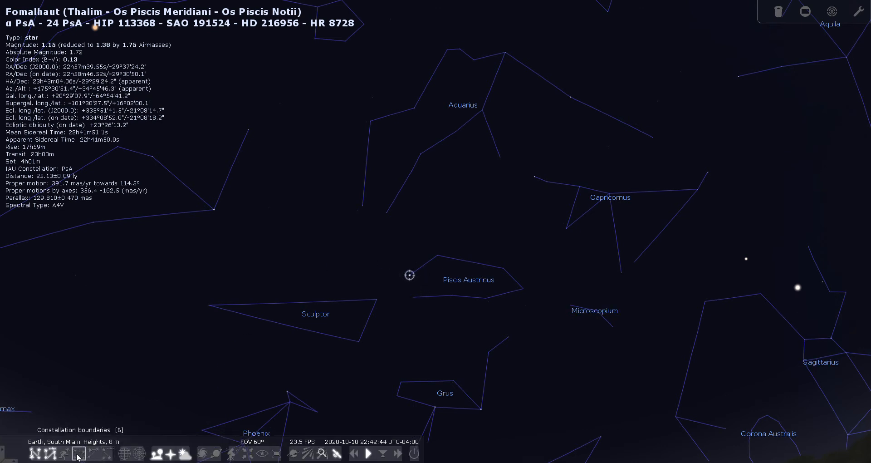
left_click(65, 452)
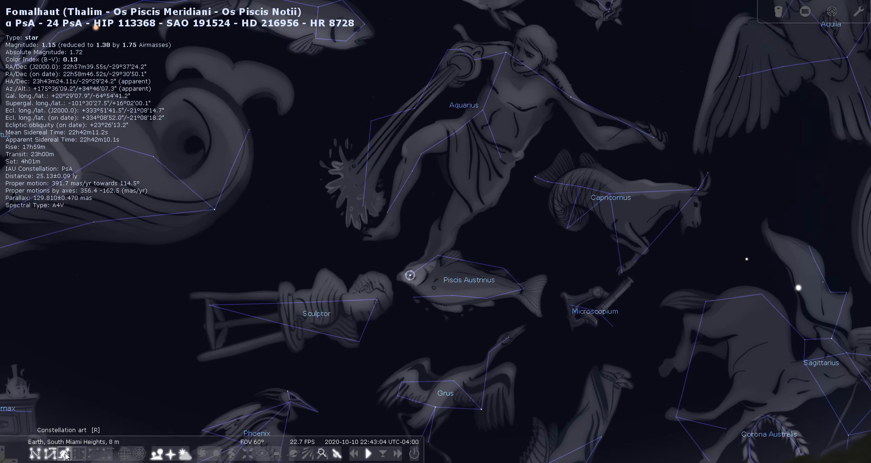
Hide the constellation artwork, labels and lines, and deselect Fomalhaut
left_click(65, 454)
left_click(50, 454)
left_click(35, 454)
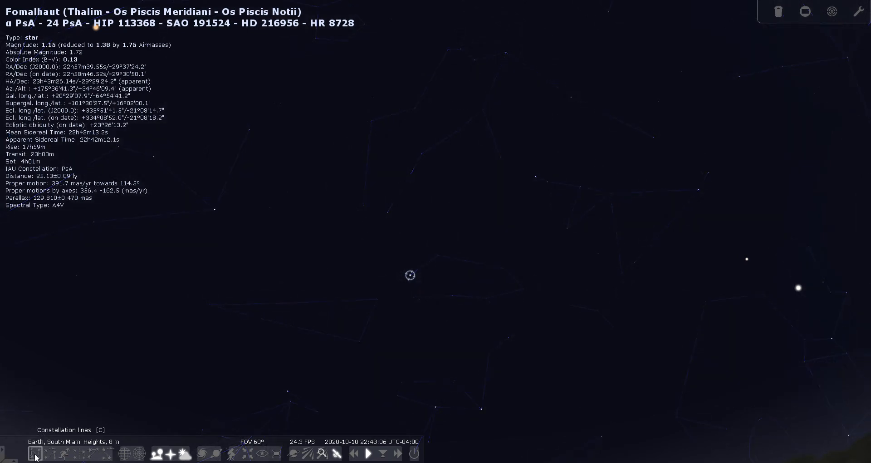
right_click(488, 295)
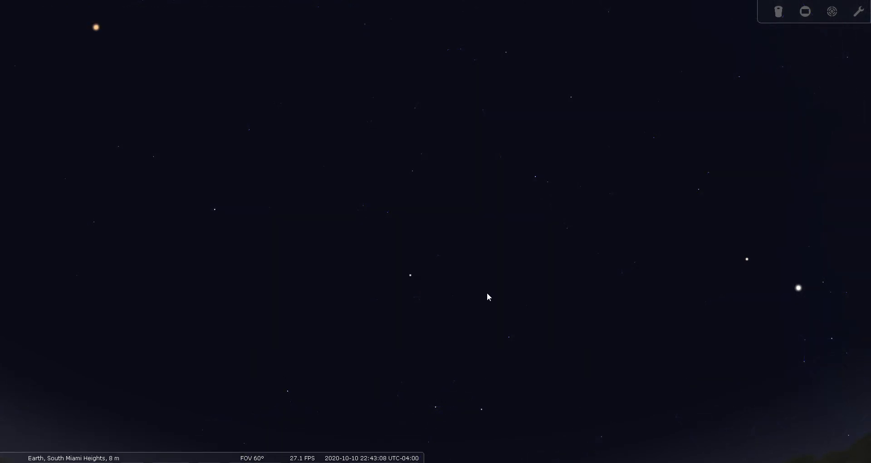
left_click_drag(577, 148, 644, 207)
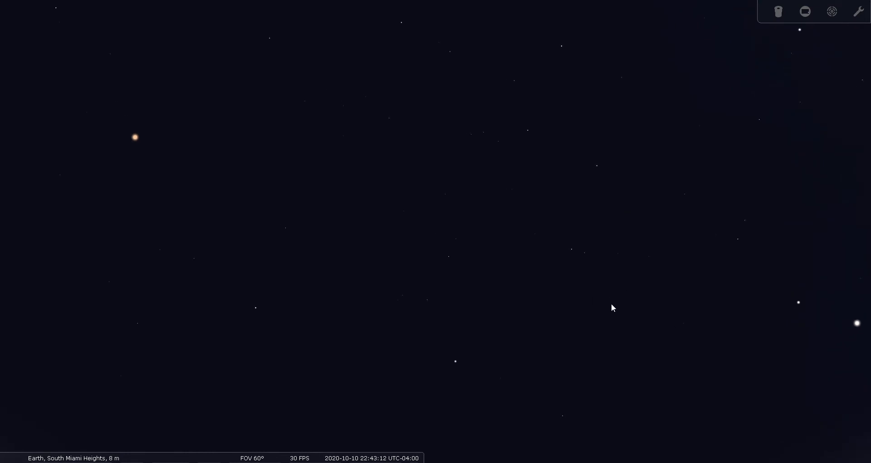
left_click_drag(608, 320, 642, 210)
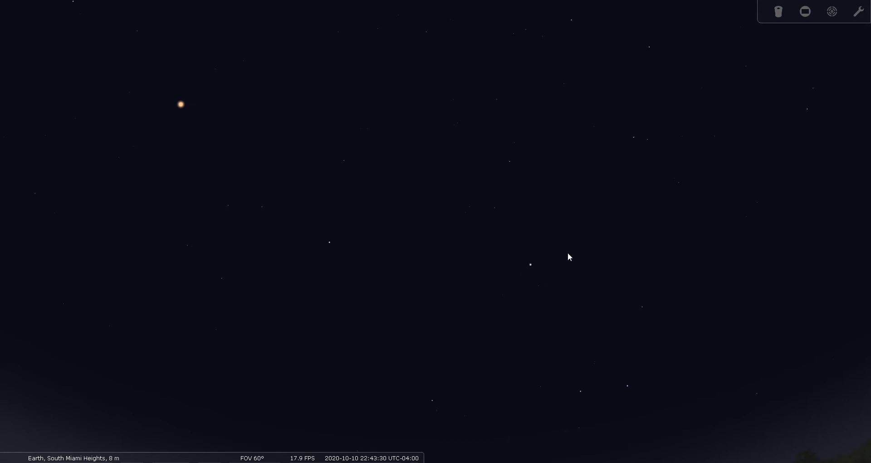
left_click_drag(568, 254, 468, 275)
left_click_drag(474, 146, 474, 129)
left_click_drag(493, 248, 486, 204)
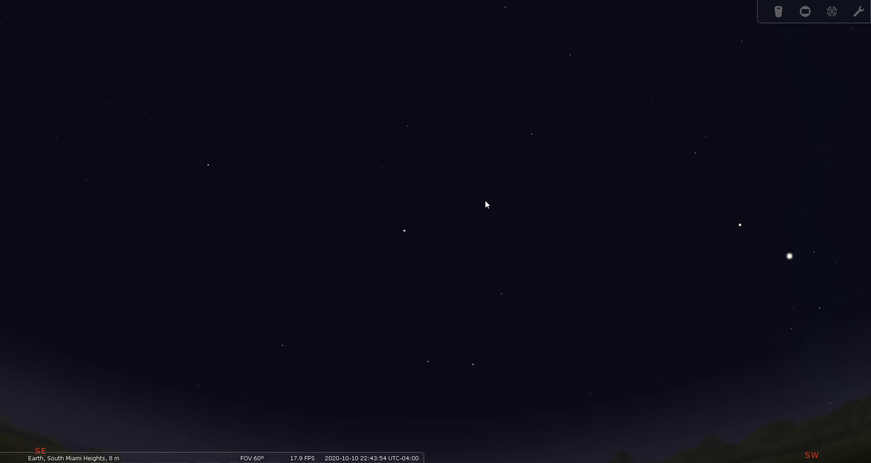
left_click_drag(479, 270, 471, 249)
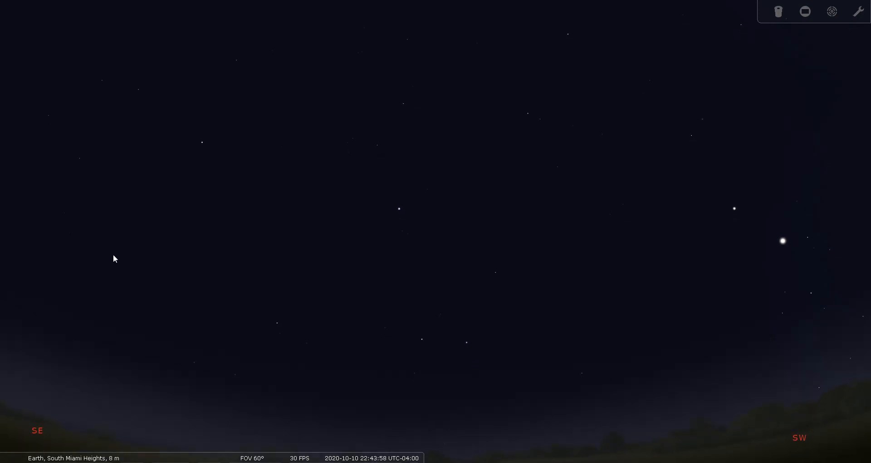
Lower the sky's light pollution level to 2 in the view settings and close them
mouse_move(14, 274)
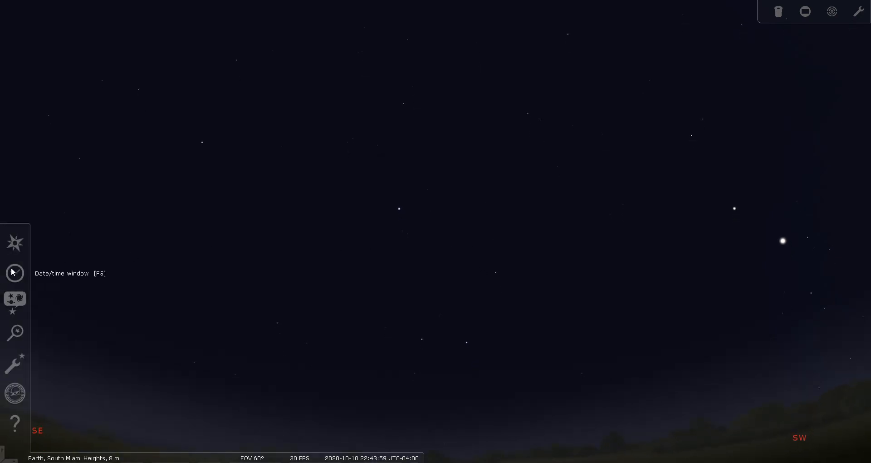
left_click(9, 308)
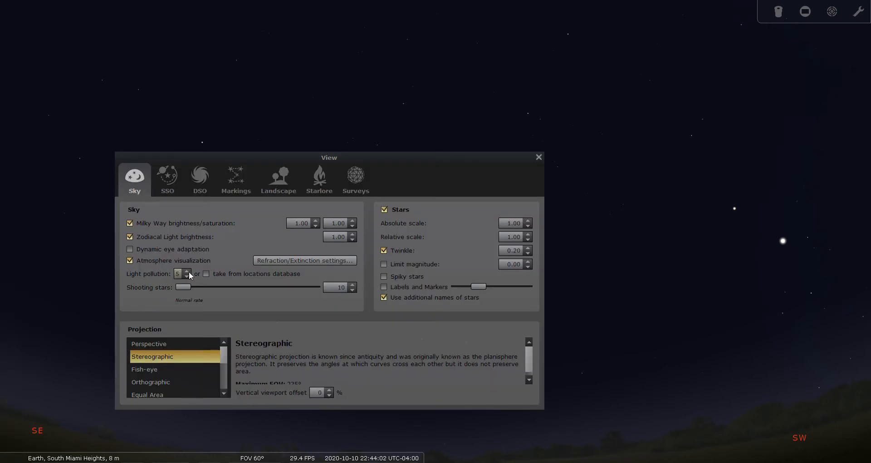
left_click(187, 277)
left_click(187, 277)
left_click(187, 277)
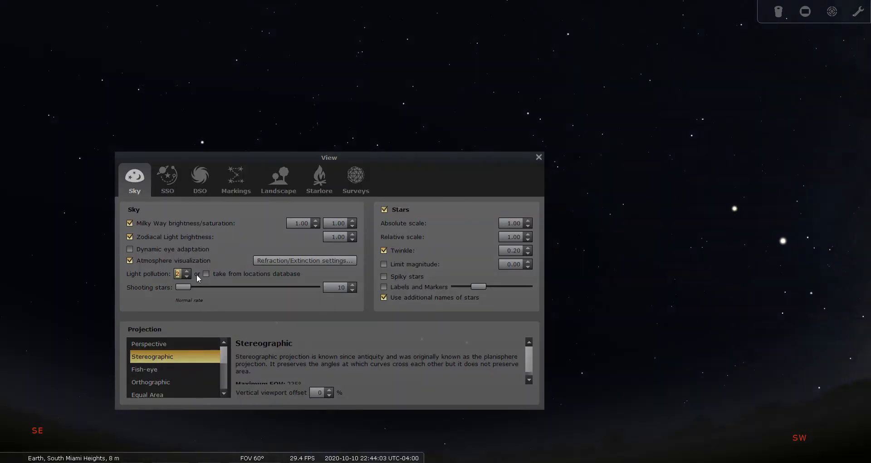
left_click(539, 157)
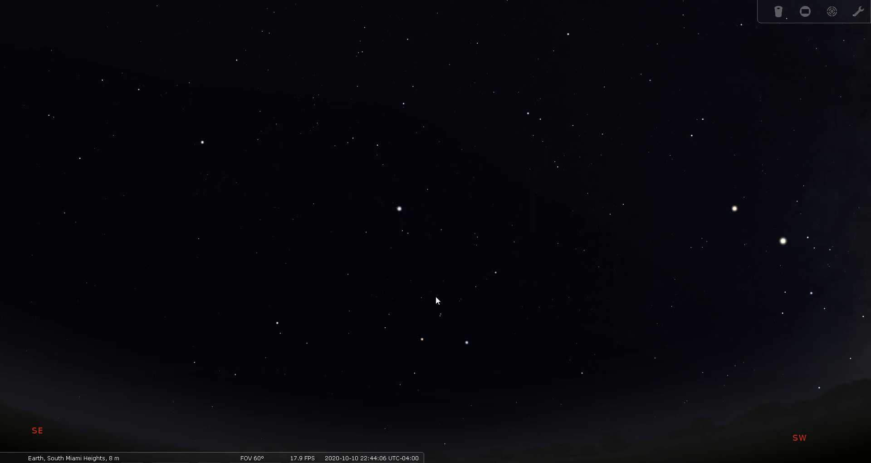
Display the constellation labels and boundaries across the southern sky to locate Piscis Austrinus, and hide both again
left_click_drag(435, 297, 432, 360)
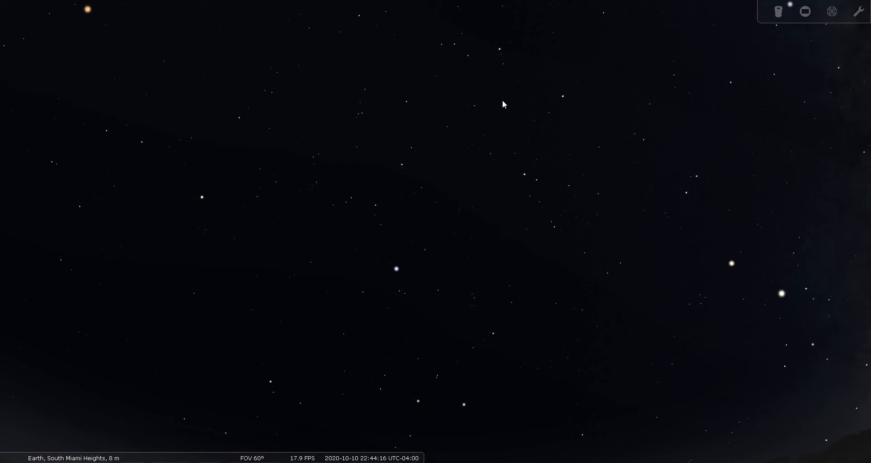
left_click_drag(525, 382, 521, 354)
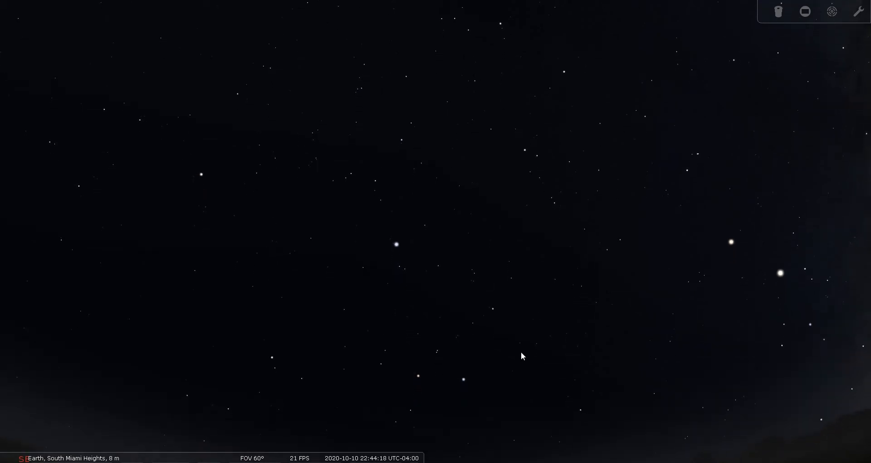
key("v")
key("b")
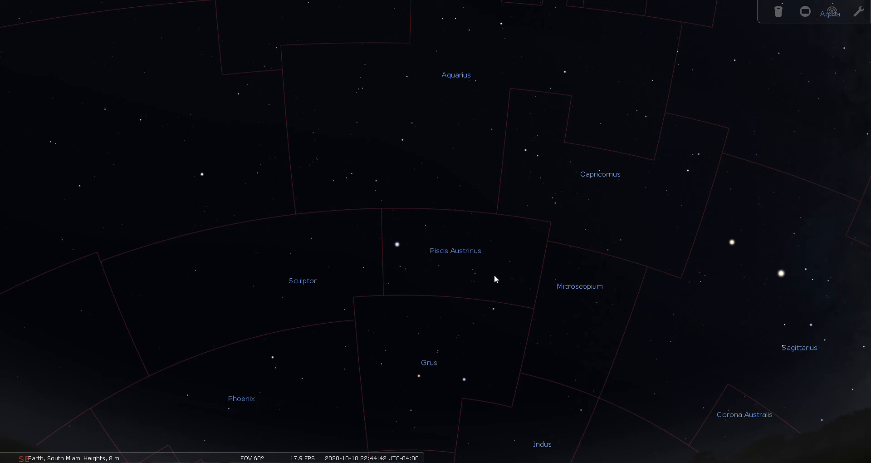
key("v")
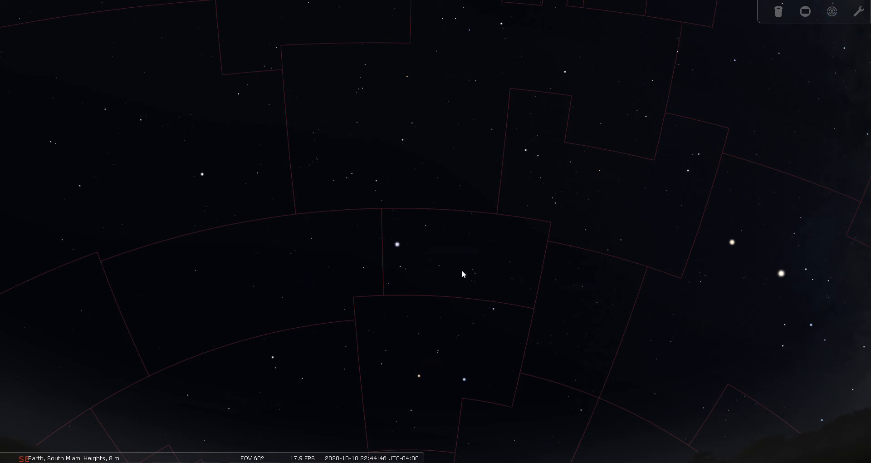
key("b")
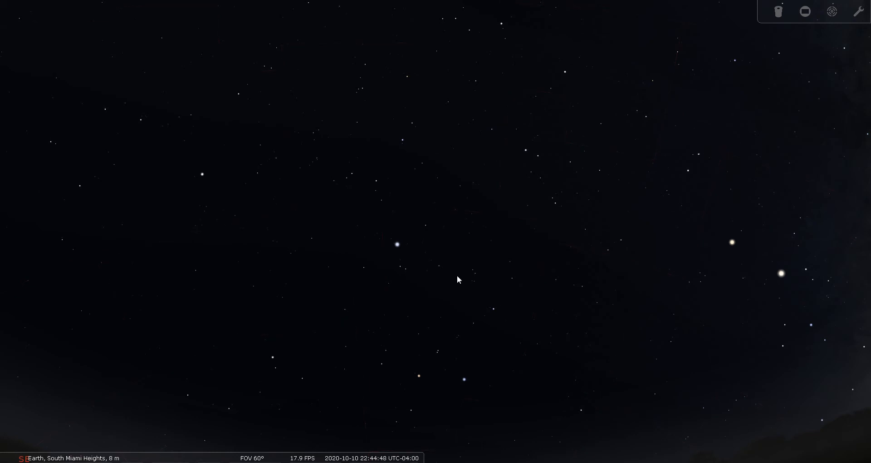
Select Fomalhaut again and center the view on it
left_click_drag(459, 266, 456, 311)
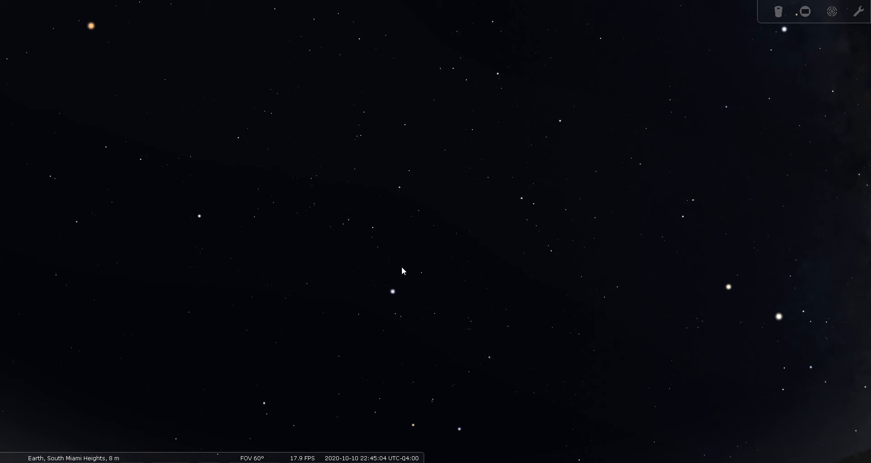
left_click(392, 291)
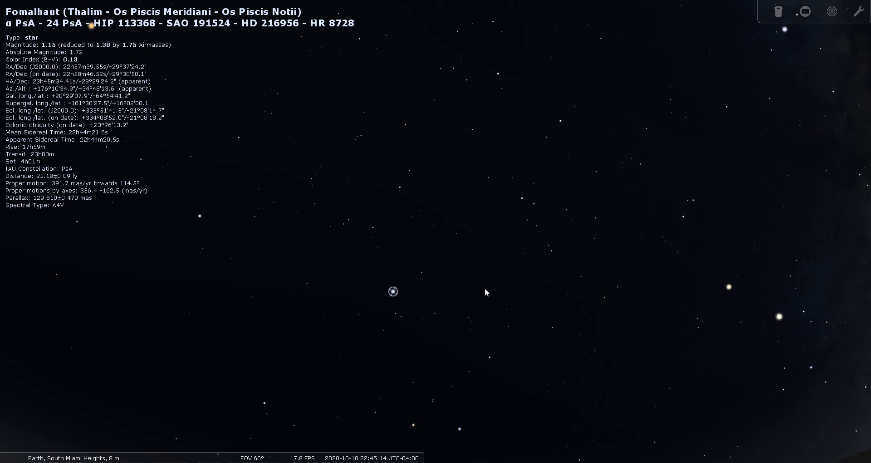
key("space")
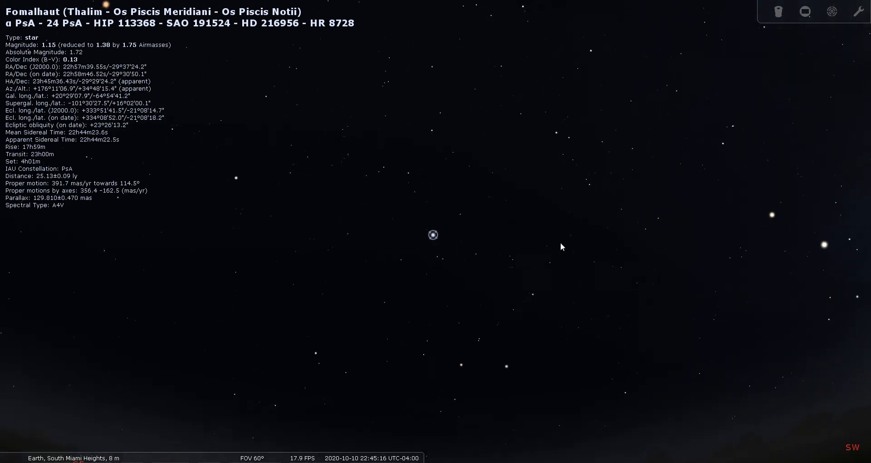
Overlay the Telrad finder circles on Fomalhaut and examine the star in a field of view of about 5.7°
left_click(833, 11)
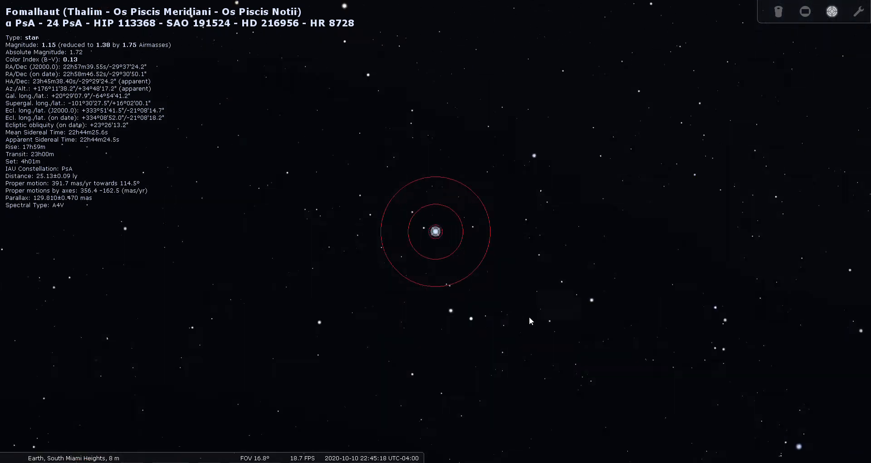
scroll(499, 304, "up", 3)
scroll(463, 319, "up", 1)
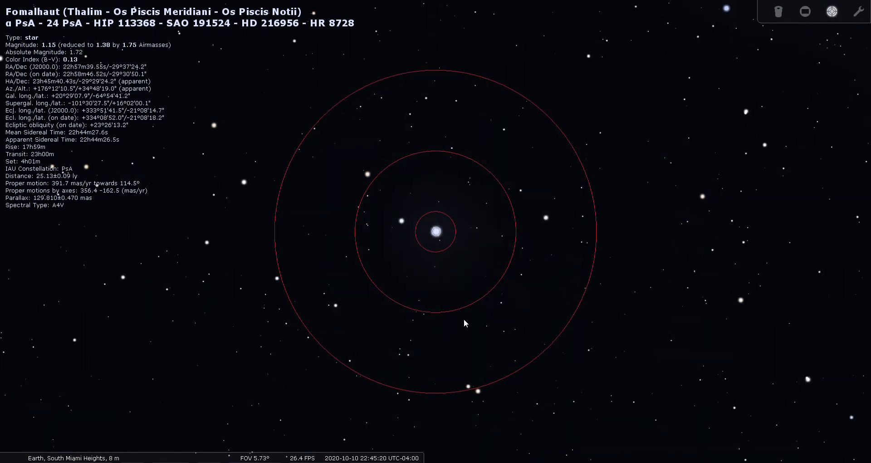
double_click(443, 233)
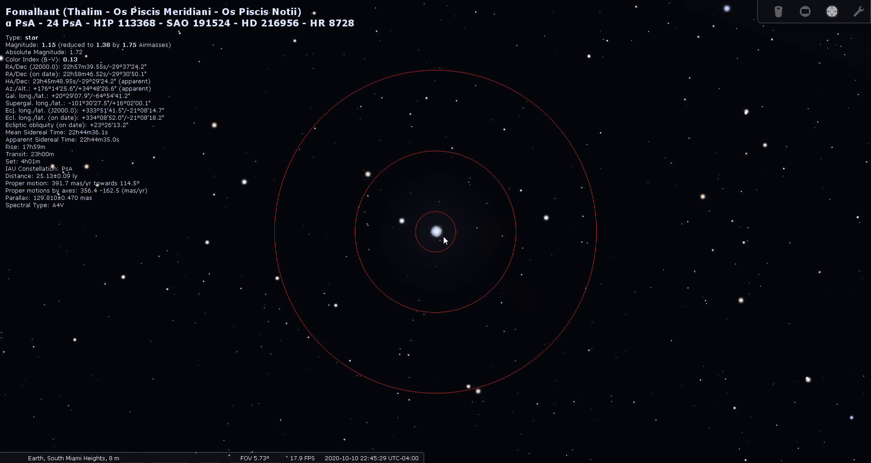
Preview Fomalhaut through the 24mm Panoptic ocular on the Celestron C8 f/10, and return to the wide sky with nothing selected
left_click(781, 12)
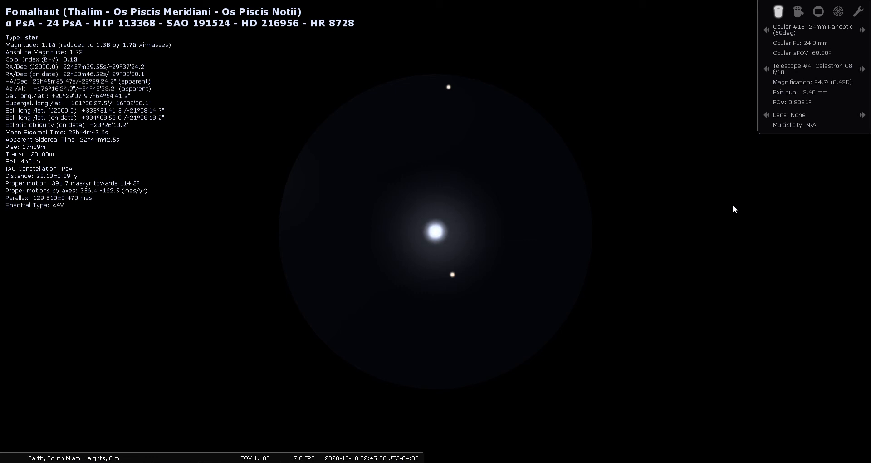
left_click(779, 11)
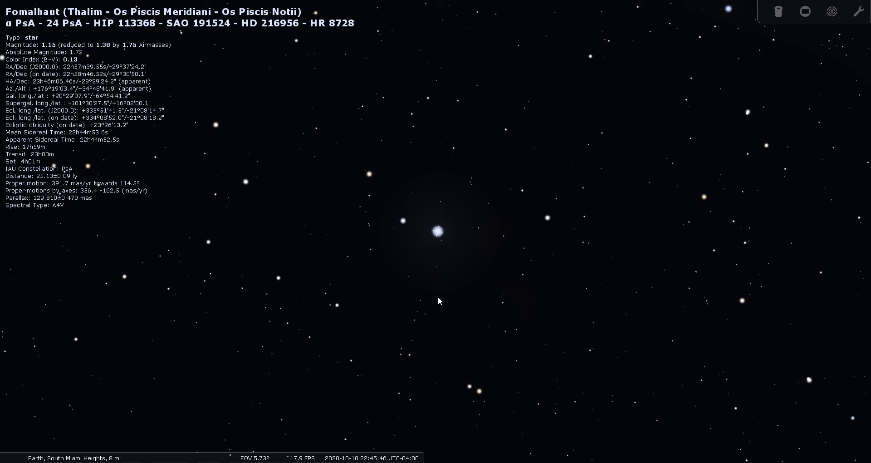
right_click(425, 254)
key("backslash")
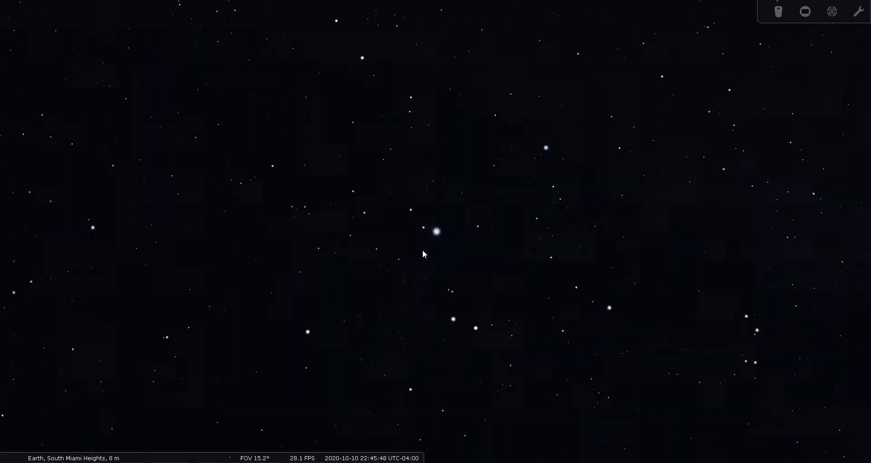
Display the constellation labels and boundaries over the southern sky in a 60° field of view
left_click_drag(457, 314, 439, 264)
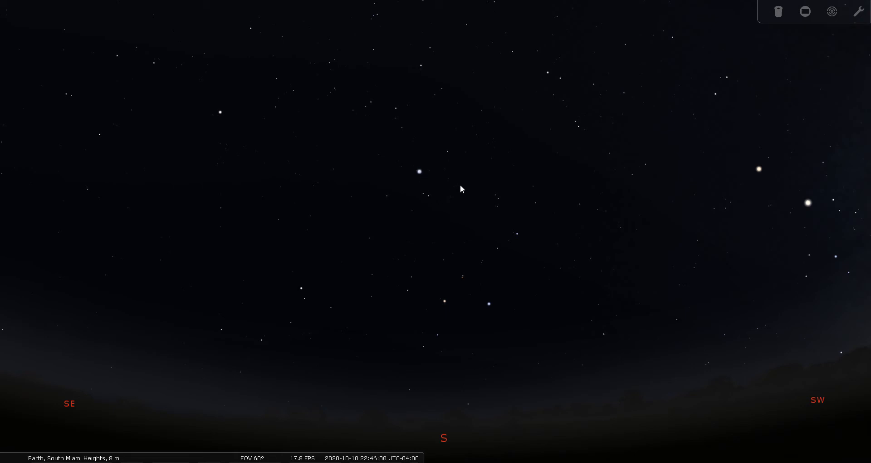
key("v")
key("b")
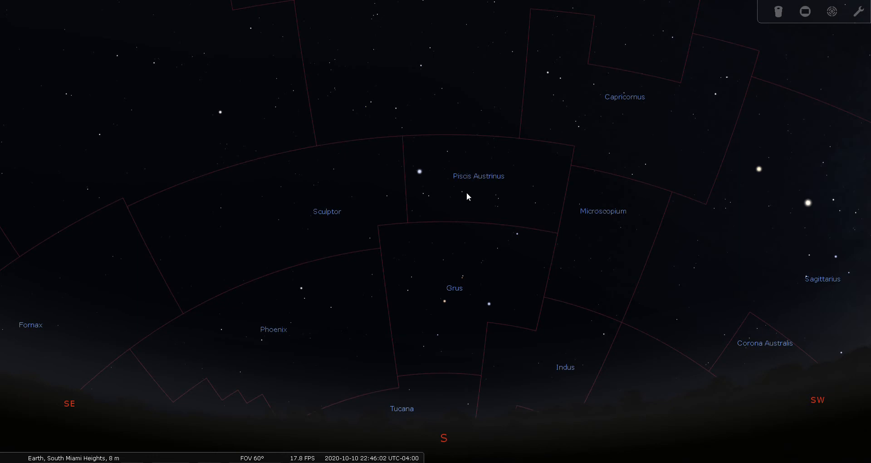
Inspect the details of Delta, Gamma, Epsilon and Beta Piscis Austrini by selecting each star in turn
left_click(423, 193)
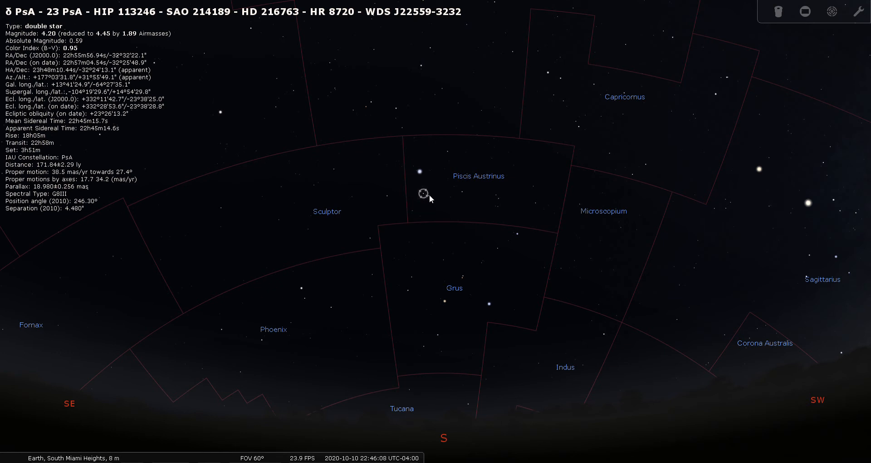
left_click(429, 195)
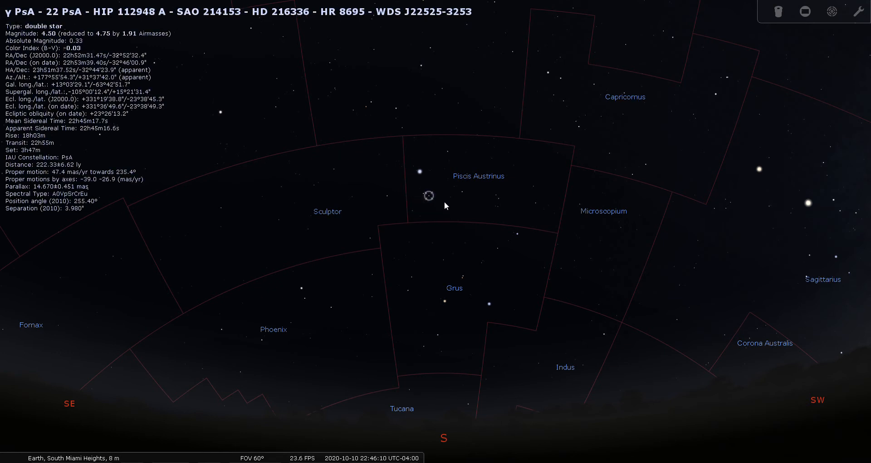
left_click(448, 151)
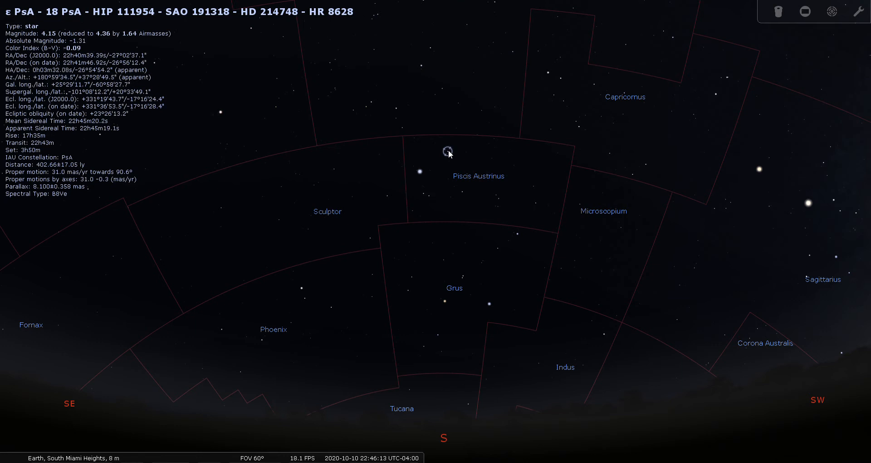
left_click(463, 192)
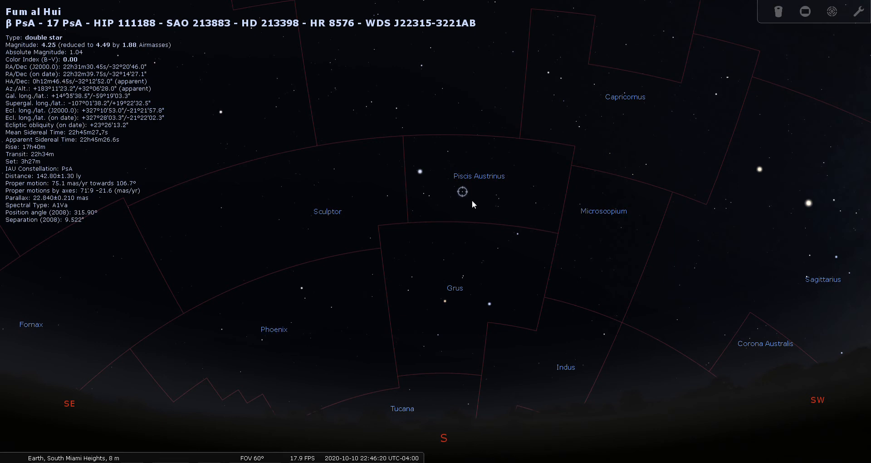
Center Fum al Hui with the Telrad circles overlaid and examine the double star in a field of view of about 0.2°
left_click(832, 11)
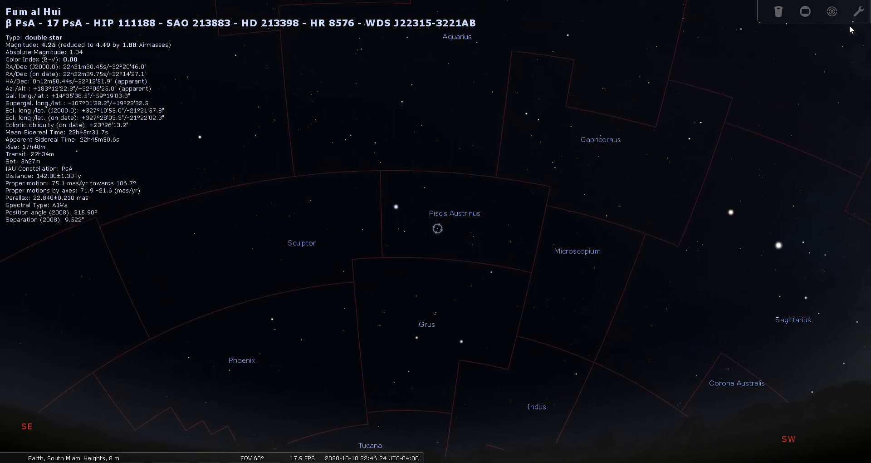
key("slash")
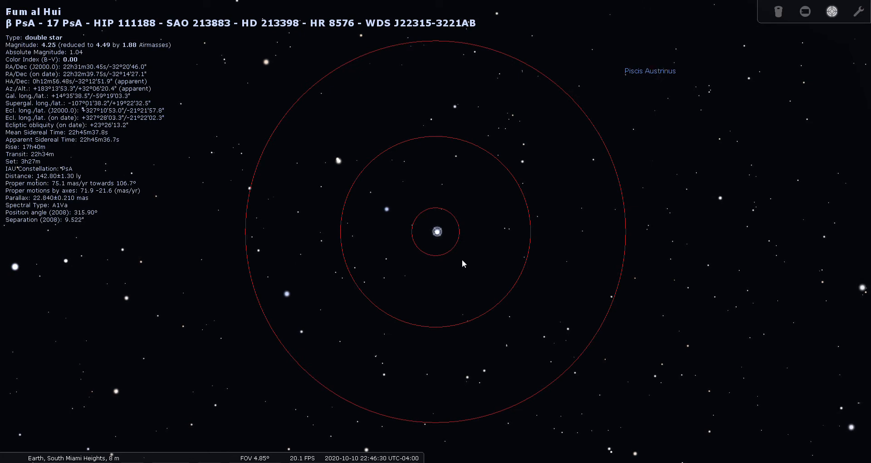
scroll(451, 238, "up", 1)
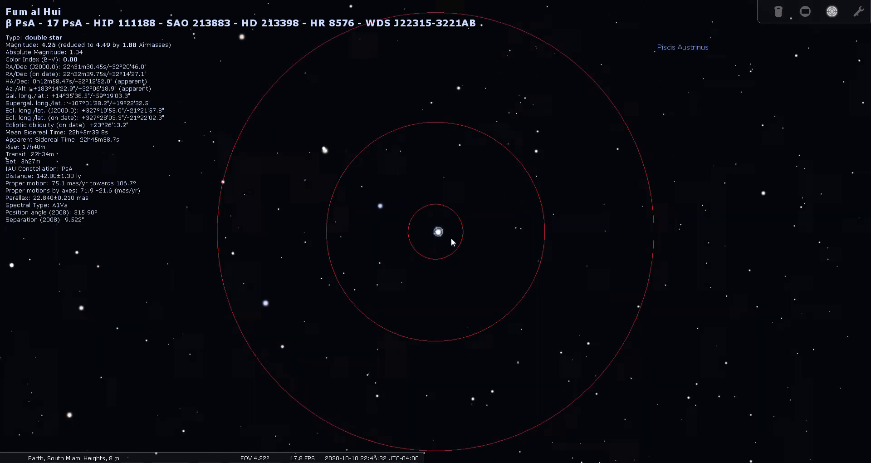
scroll(451, 238, "up", 1)
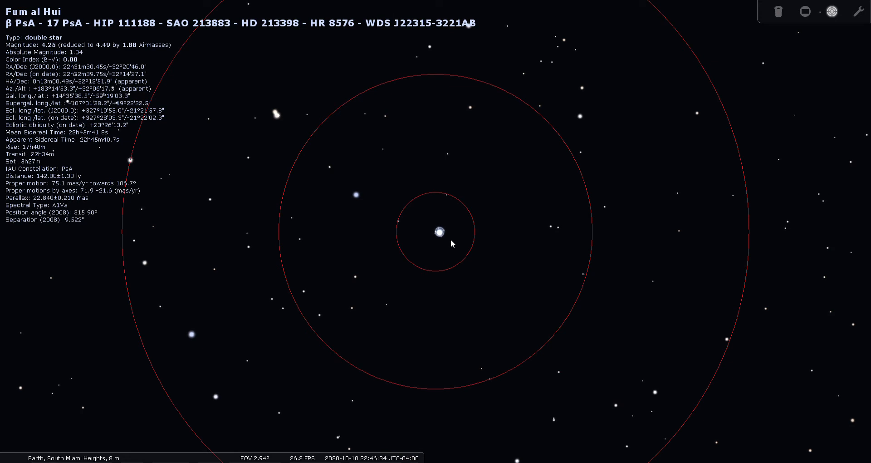
scroll(451, 239, "up", 2)
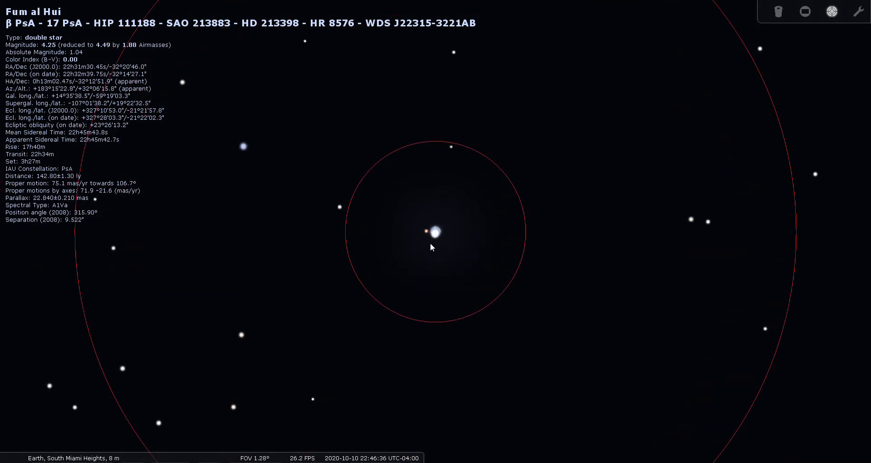
scroll(431, 242, "up", 2)
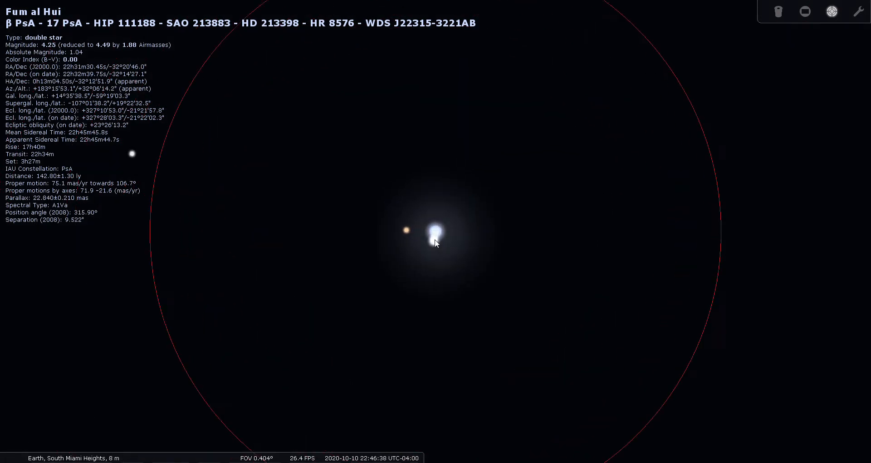
scroll(435, 239, "up", 2)
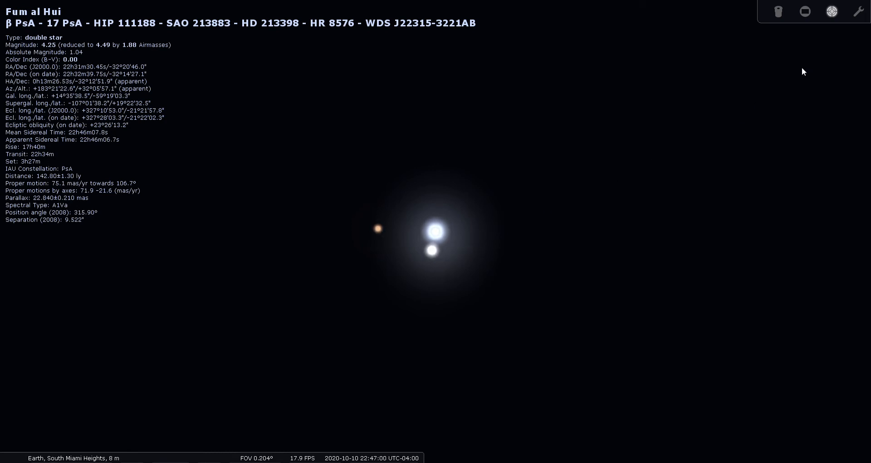
Return to the 60° sky view and hide the Telrad circles, constellation boundaries and labels, leaving nothing selected
scroll(482, 272, "down", 4)
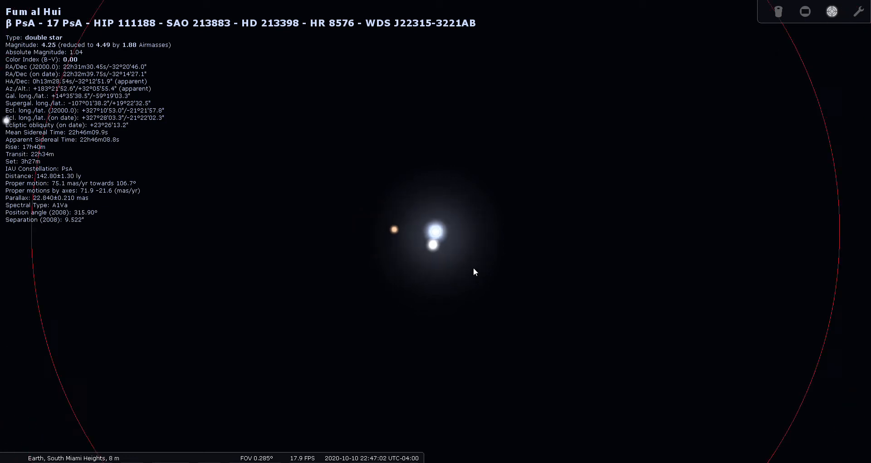
scroll(469, 267, "down", 6)
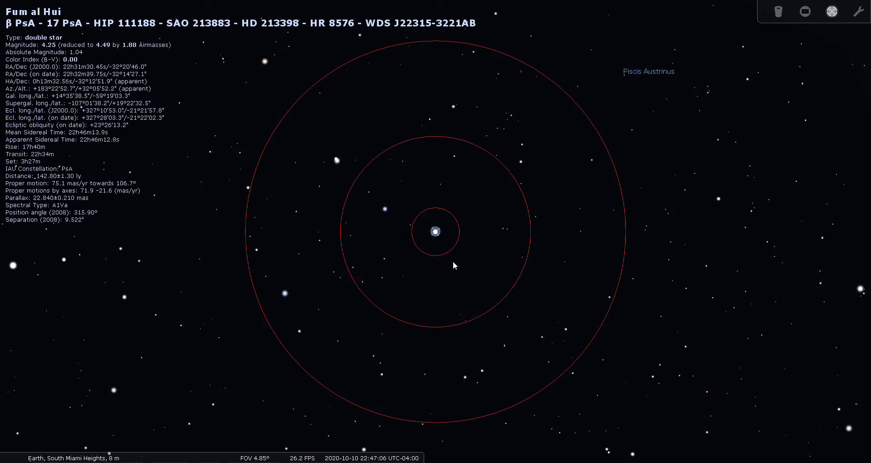
scroll(452, 262, "down", 2)
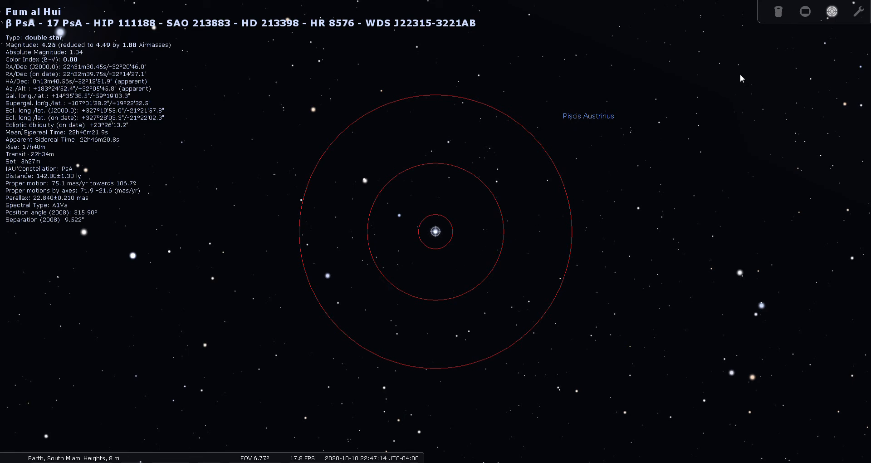
key("backslash")
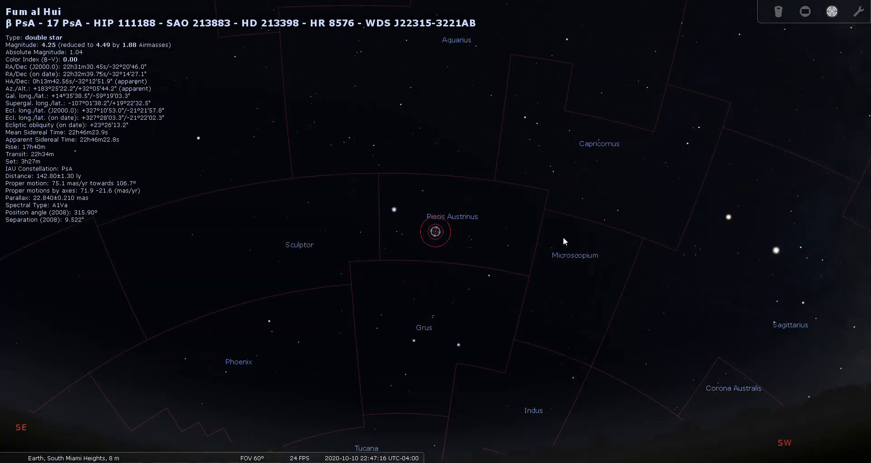
key("ctrl+b")
key("b")
key("v")
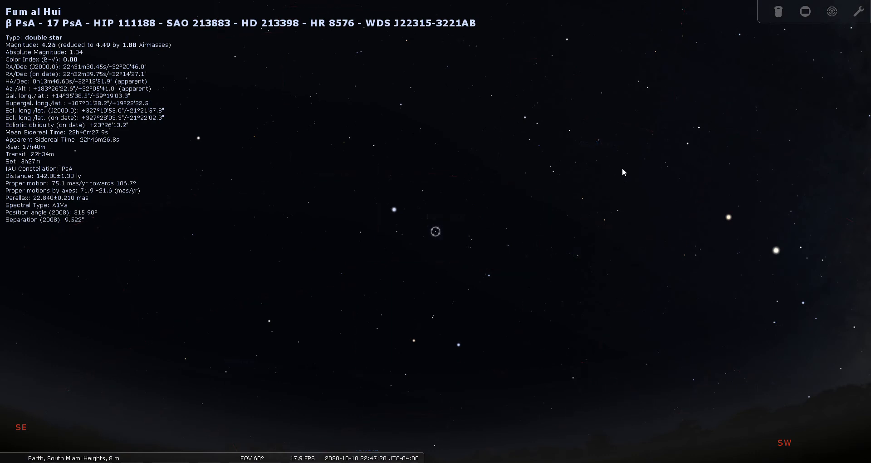
right_click(527, 220)
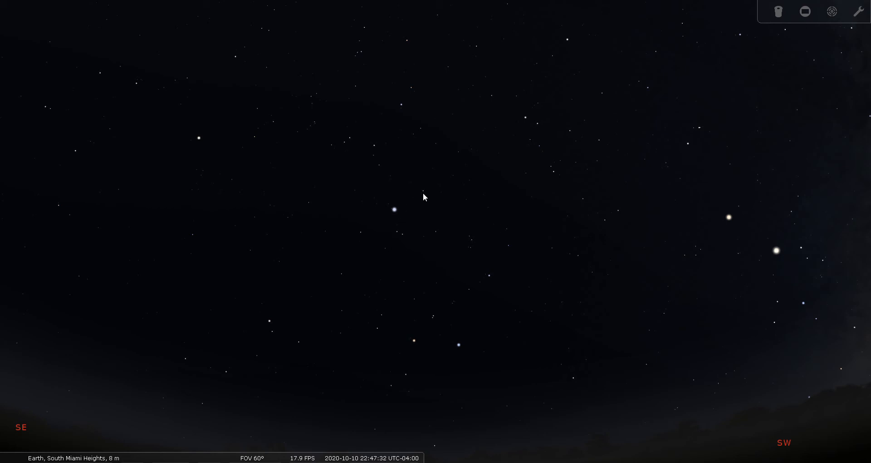
Check the details of Delta and Epsilon Piscis Austrini, and select the double star Gamma Piscis Austrini
left_click(397, 232)
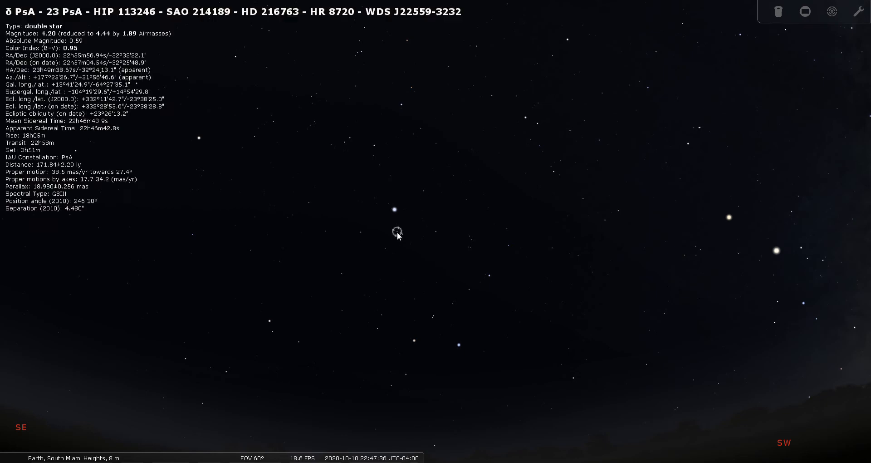
left_click(423, 191)
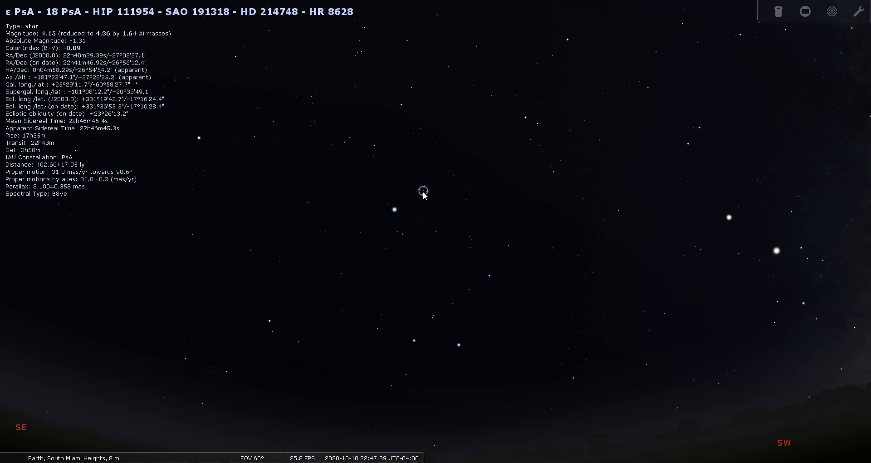
left_click(403, 235)
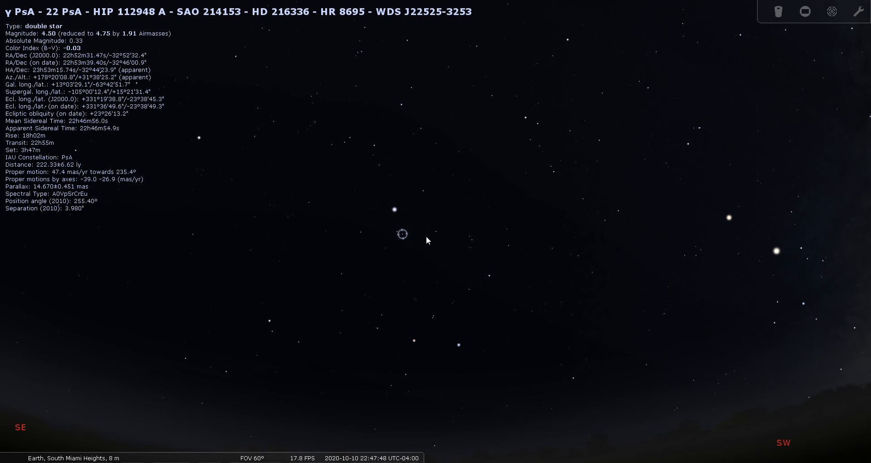
Center Gamma Piscis Austrini with the Telrad circles overlaid and magnify it to a field of view of about 0.004° to examine both components
key("space")
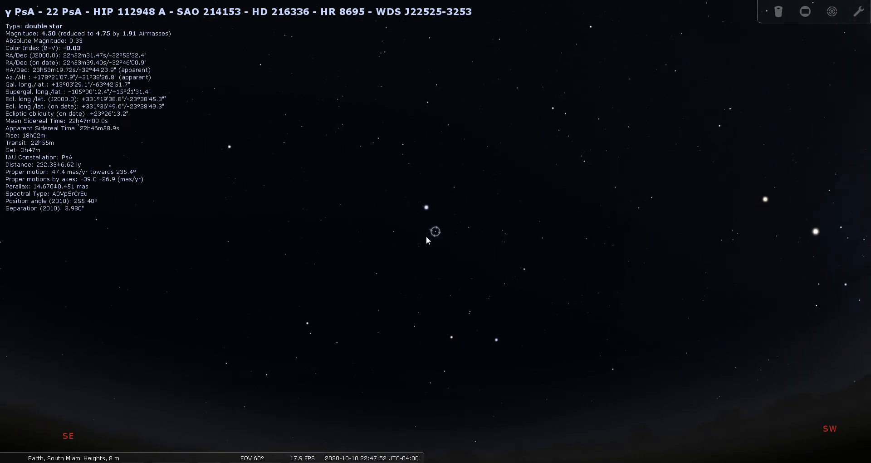
left_click(840, 12)
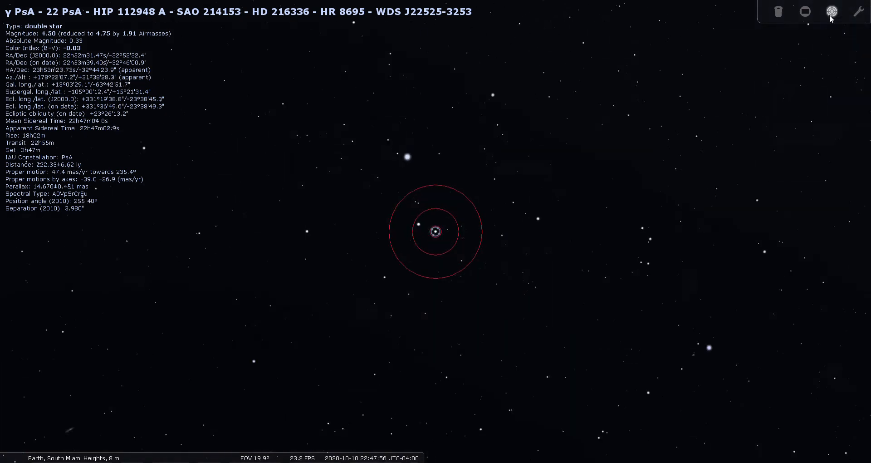
scroll(475, 274, "up", 1)
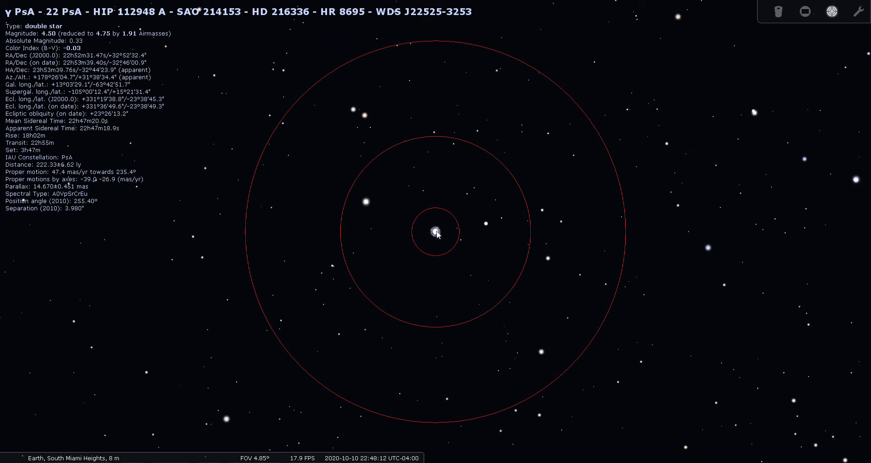
scroll(438, 239, "up", 2)
scroll(438, 240, "up", 3)
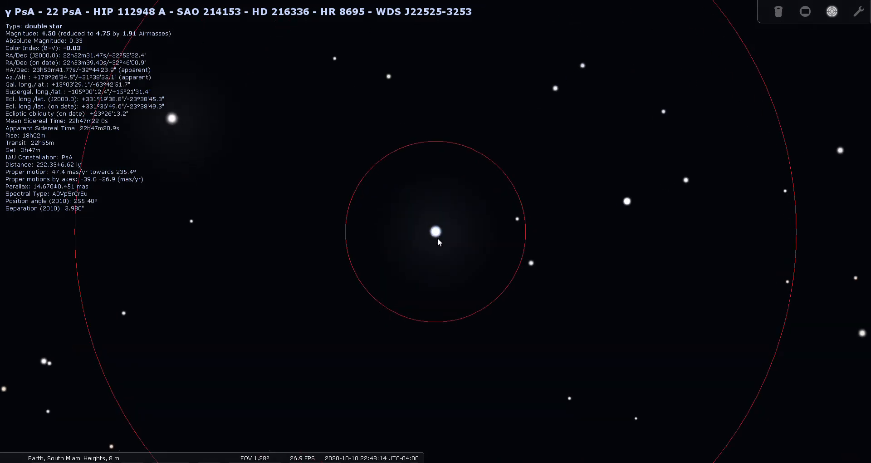
scroll(443, 249, "up", 3)
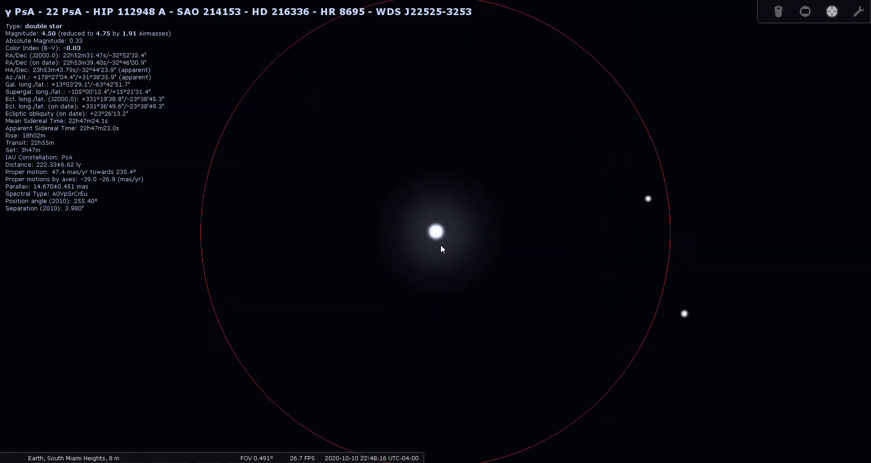
scroll(441, 247, "up", 3)
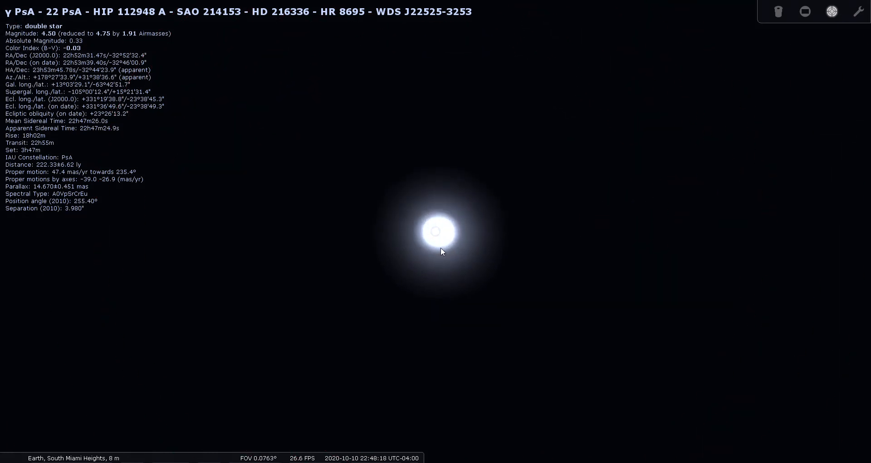
scroll(443, 259, "up", 3)
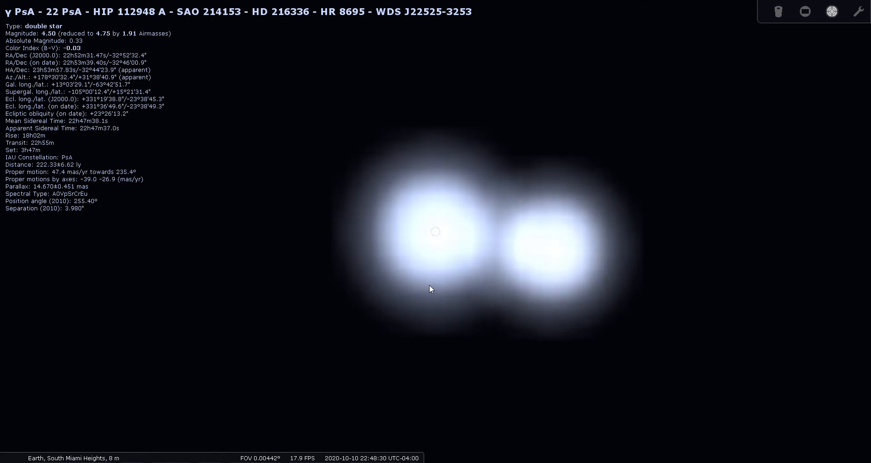
Restore the 60° sky view, hide the Telrad circles and clear the selection of Gamma Piscis Austrini
left_click(831, 13)
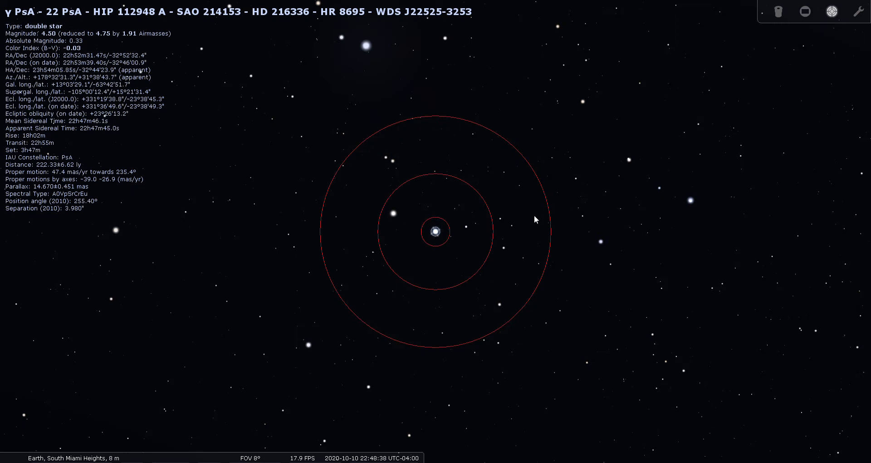
key("backslash")
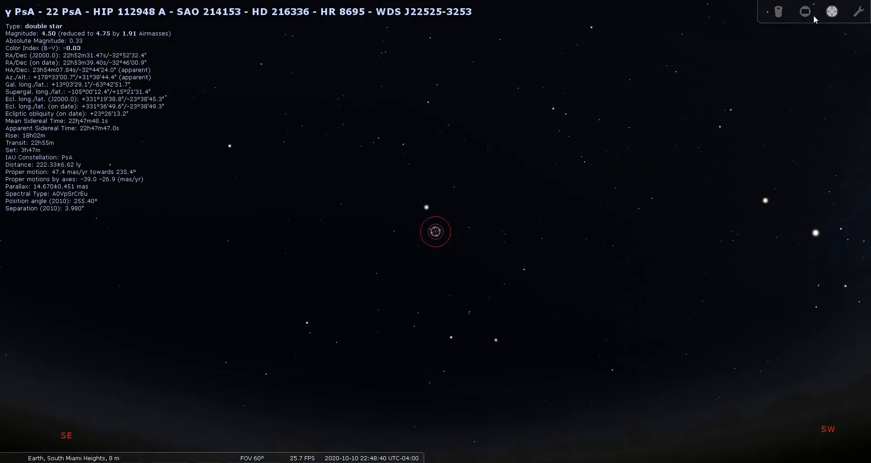
left_click(837, 13)
right_click(445, 245)
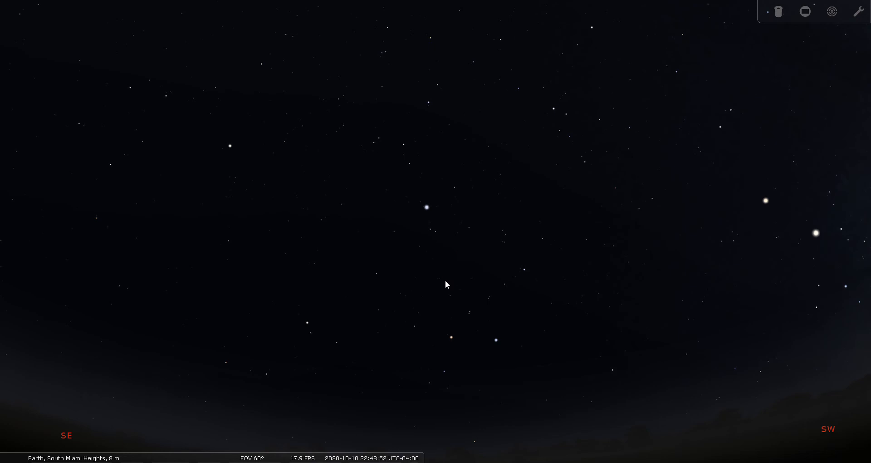
Show the constellation boundaries and names, and turn on labels and markers for deep-sky objects
key("b")
key("v")
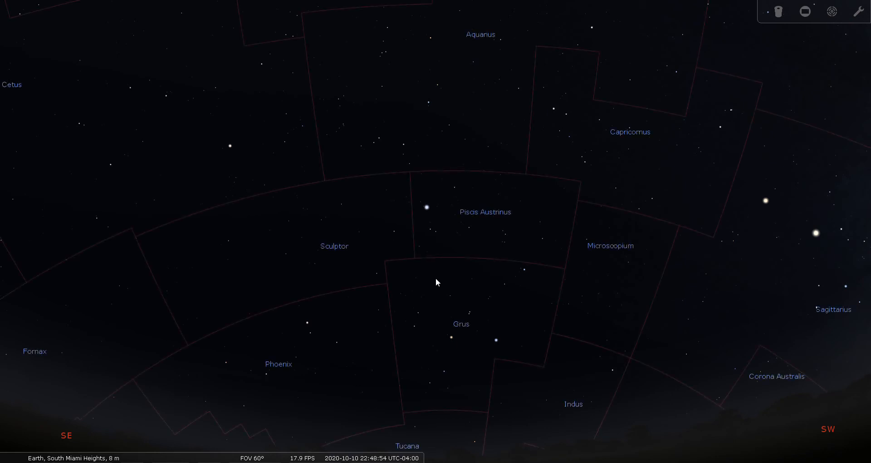
mouse_move(3, 294)
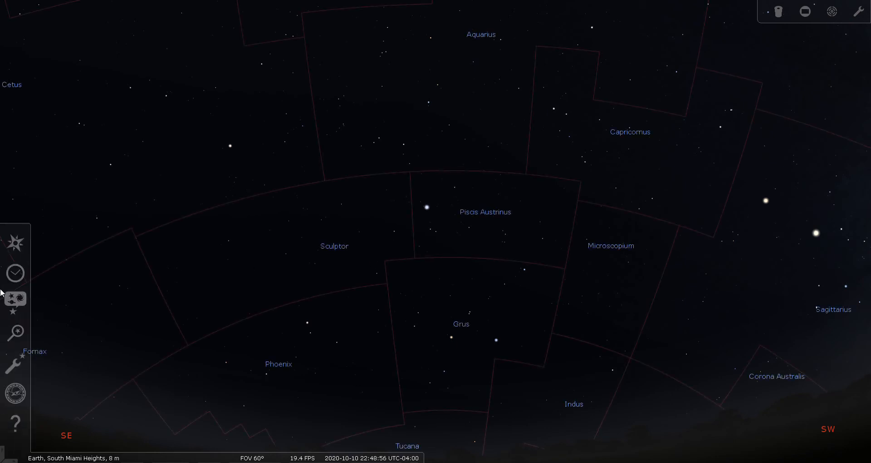
left_click(12, 312)
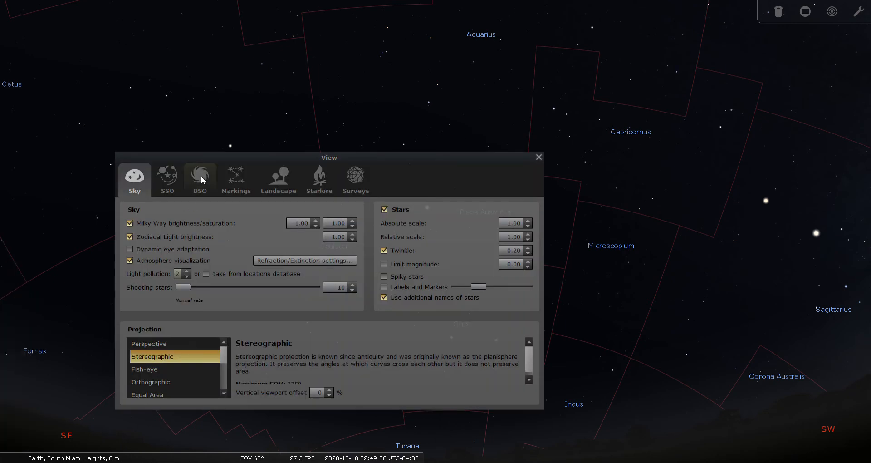
left_click(200, 191)
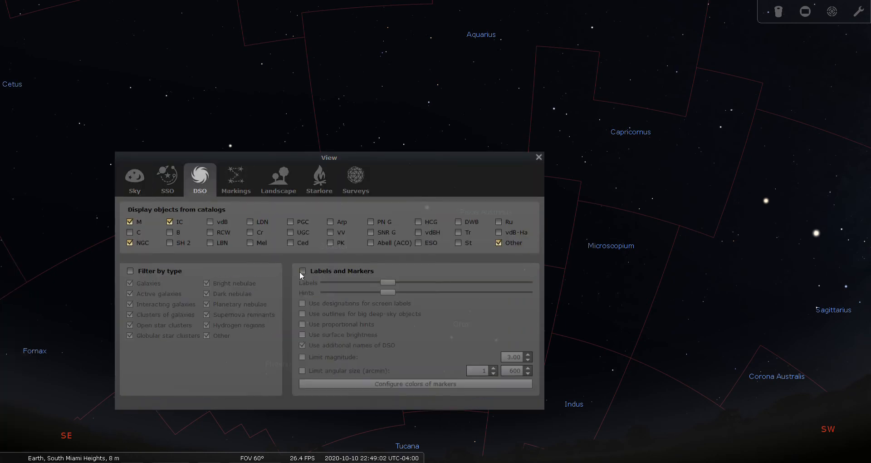
left_click(302, 270)
Raise the amount of deep-sky labels and hints to about three-quarters of the range and close the view settings
left_click_drag(373, 158, 228, 33)
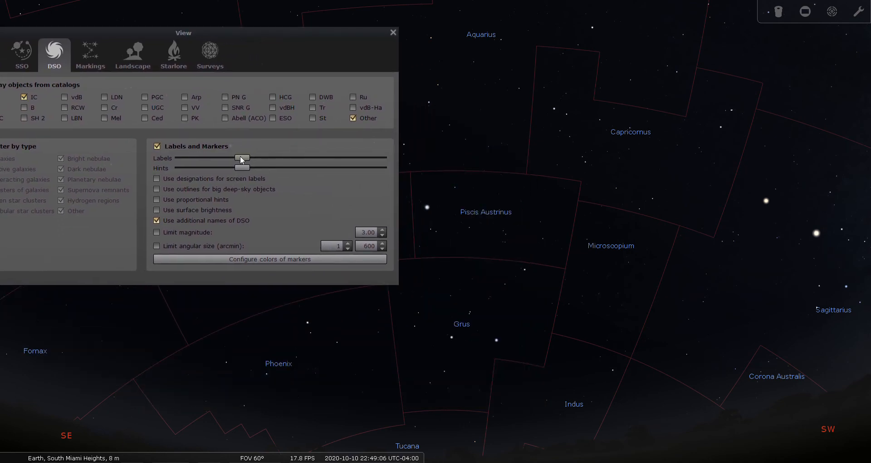
left_click_drag(241, 157, 344, 157)
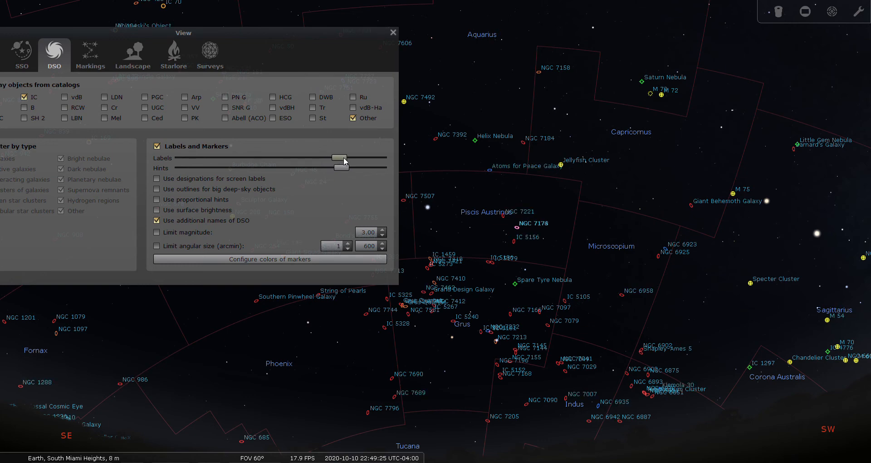
left_click(393, 32)
Frame Piscis Austrinus at a field of view of about 18.7° to survey its deep-sky objects
left_click_drag(444, 218, 392, 213)
scroll(405, 232, "up", 4)
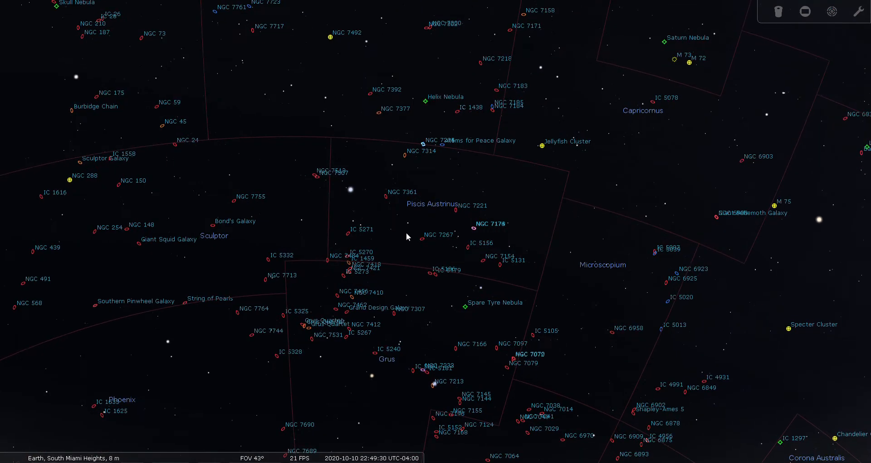
scroll(407, 233, "up", 4)
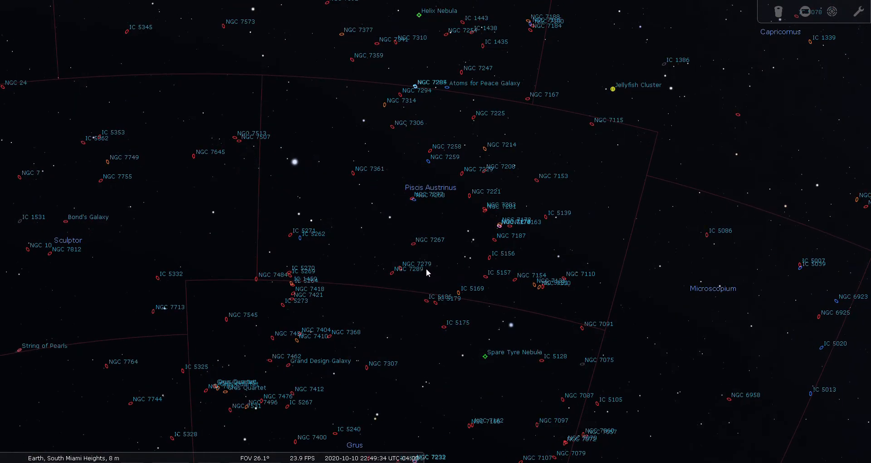
scroll(421, 236, "up", 3)
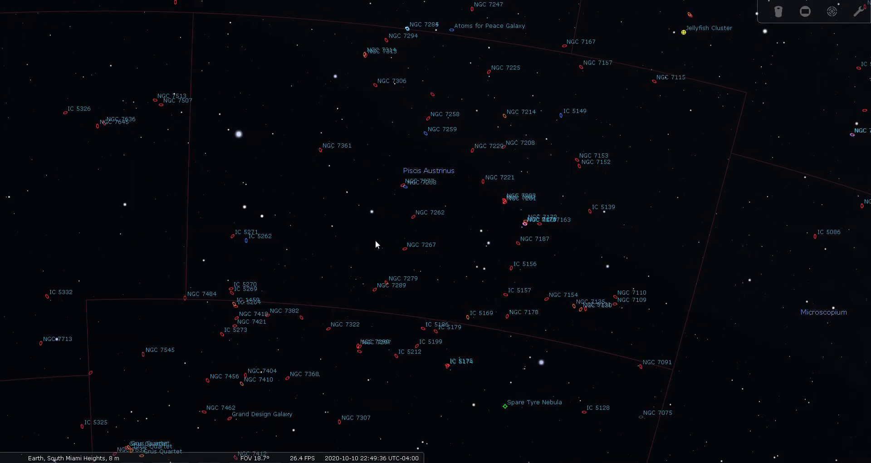
left_click_drag(376, 244, 375, 289)
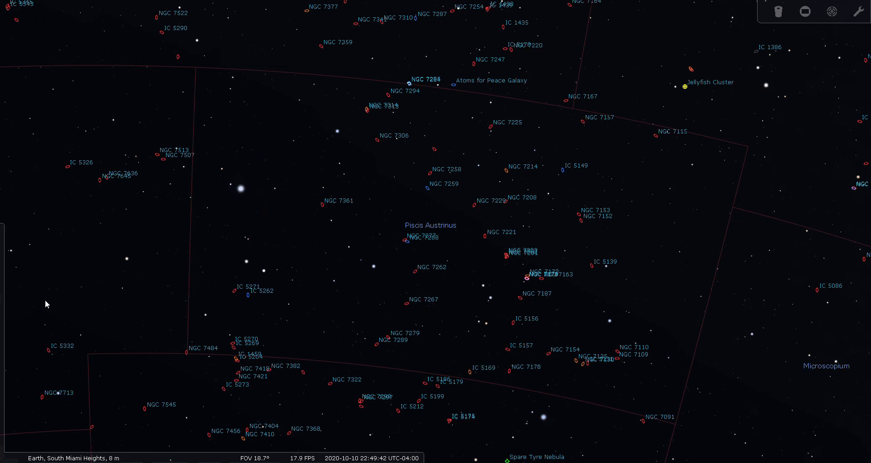
Reduce the amount of deep-sky labels and hints to slightly above half of the range and close the view settings
mouse_move(2, 259)
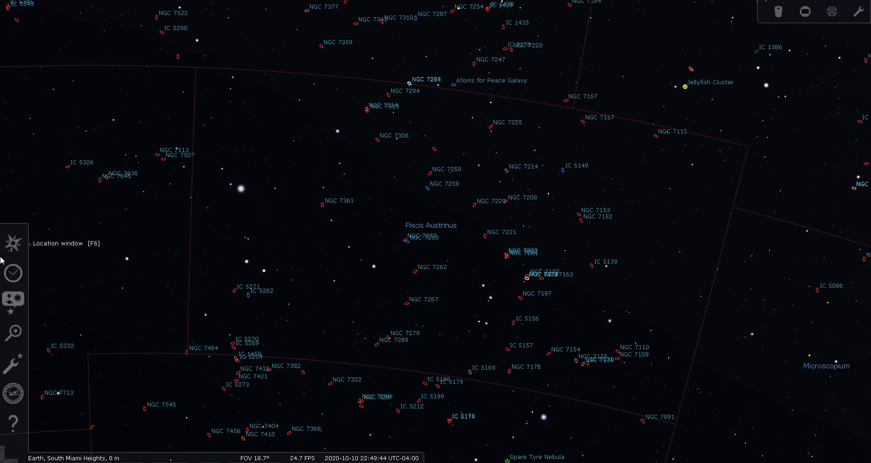
left_click(13, 300)
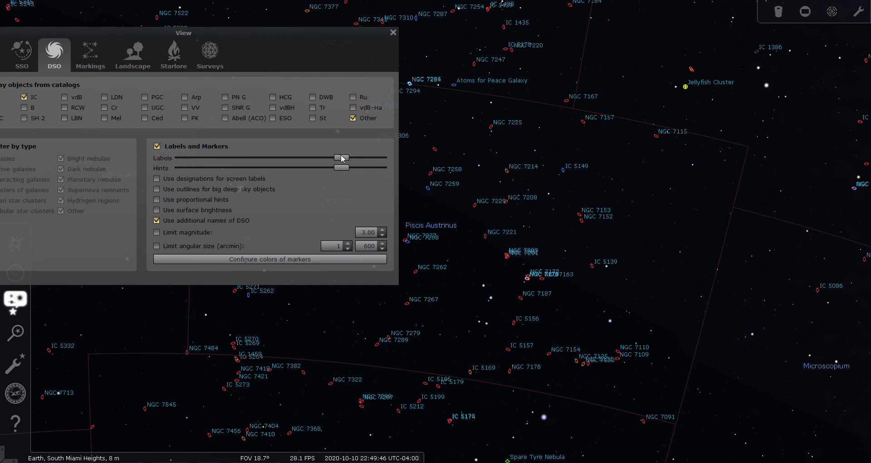
left_click_drag(341, 157, 294, 168)
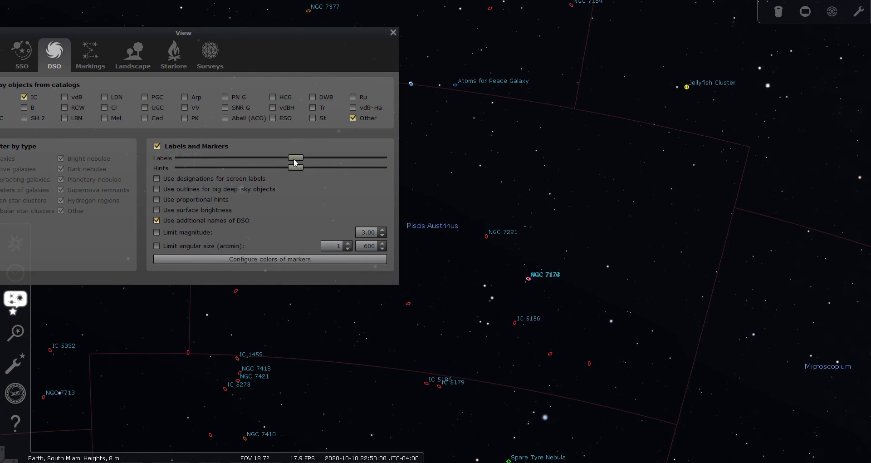
left_click_drag(286, 34, 268, 299)
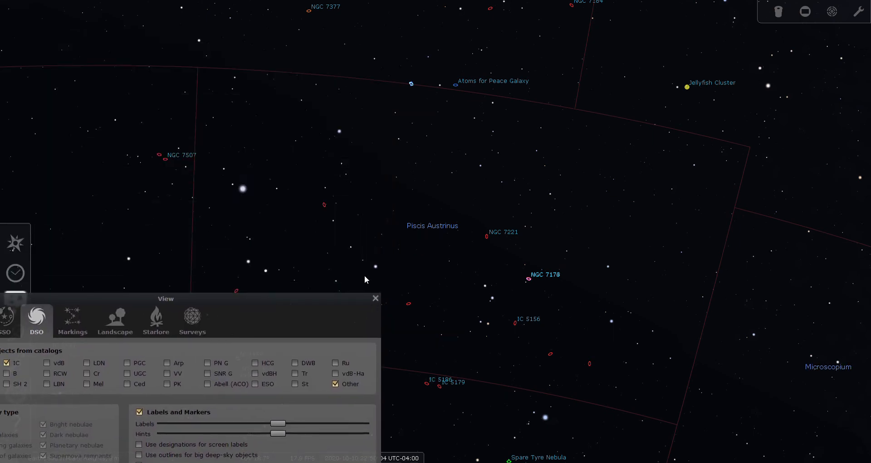
left_click(376, 297)
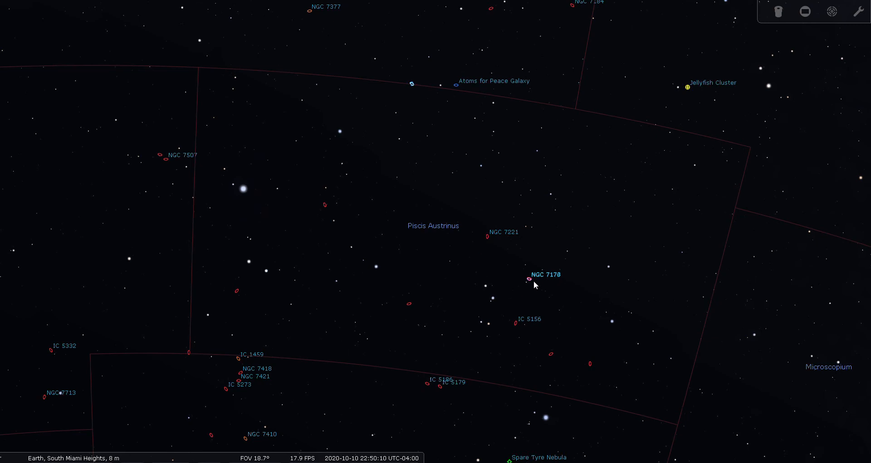
Select the interacting galaxy NGC 7174 and center it with the Telrad circles overlaid
left_click_drag(534, 281, 495, 261)
scroll(495, 260, "up", 2)
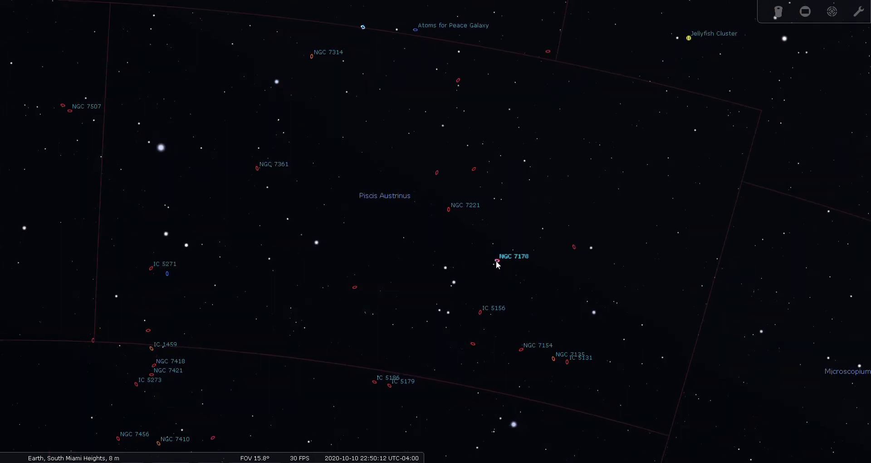
left_click(496, 262)
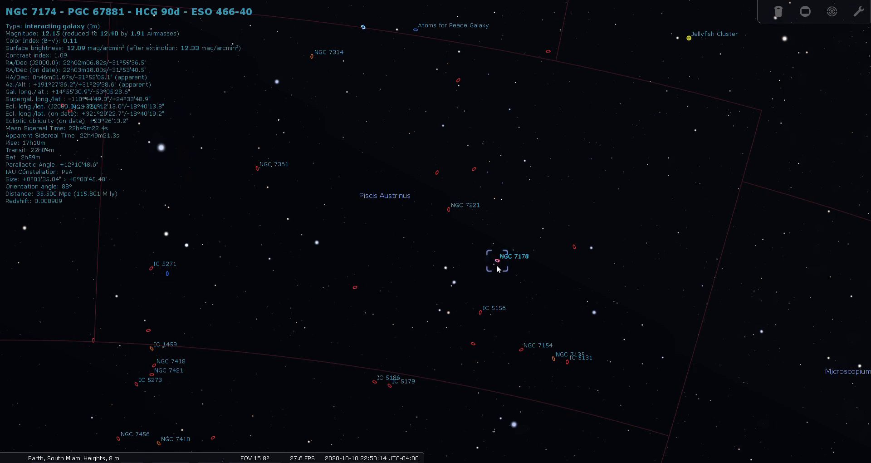
left_click(832, 12)
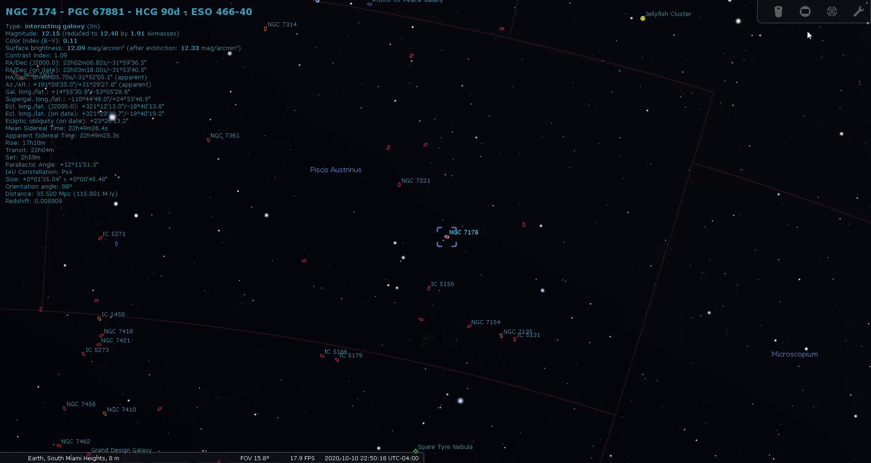
left_click(831, 13)
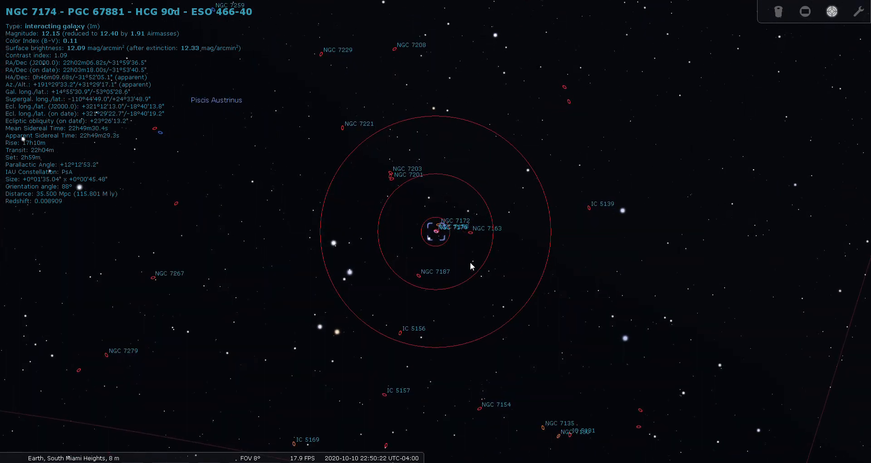
Magnify the galaxy group around NGC 7174, select NGC 7173 and examine it centered at a field of view of about 0.2°
scroll(442, 243, "up", 3)
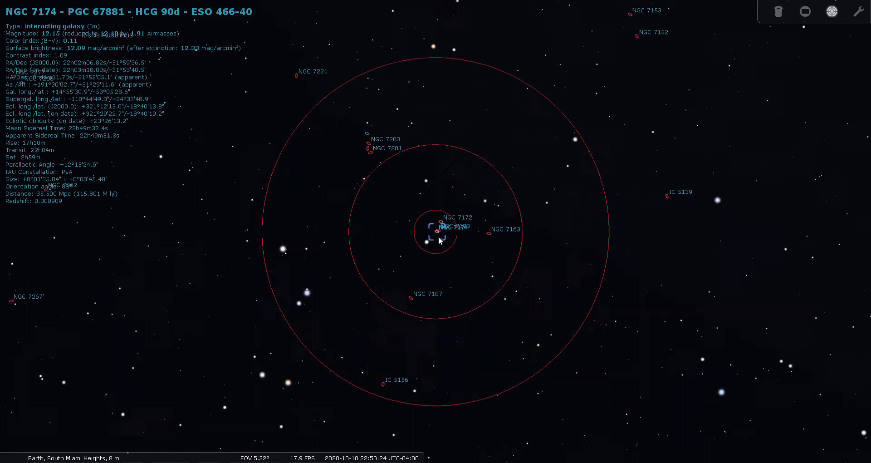
scroll(447, 249, "up", 3)
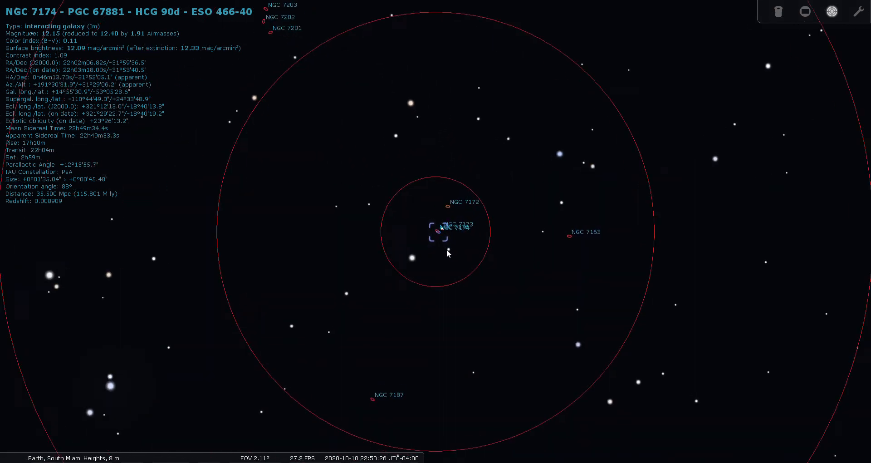
scroll(446, 249, "up", 2)
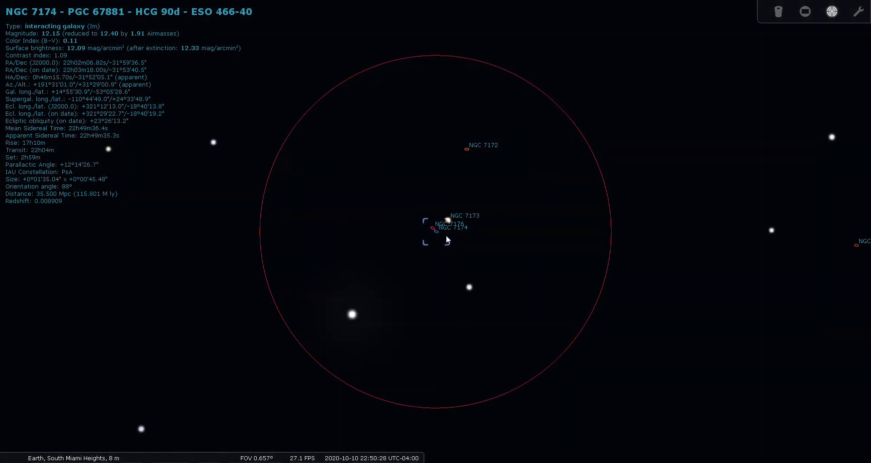
left_click(451, 218)
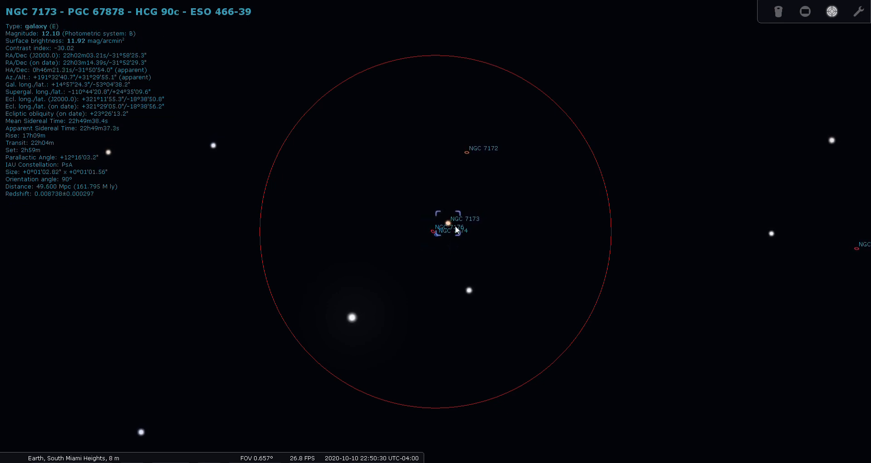
scroll(453, 230, "up", 1)
scroll(453, 240, "up", 1)
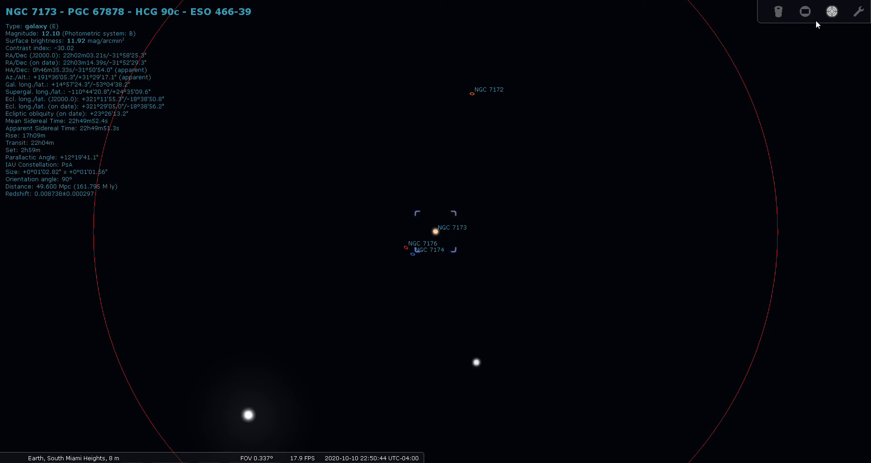
scroll(437, 238, "up", 2)
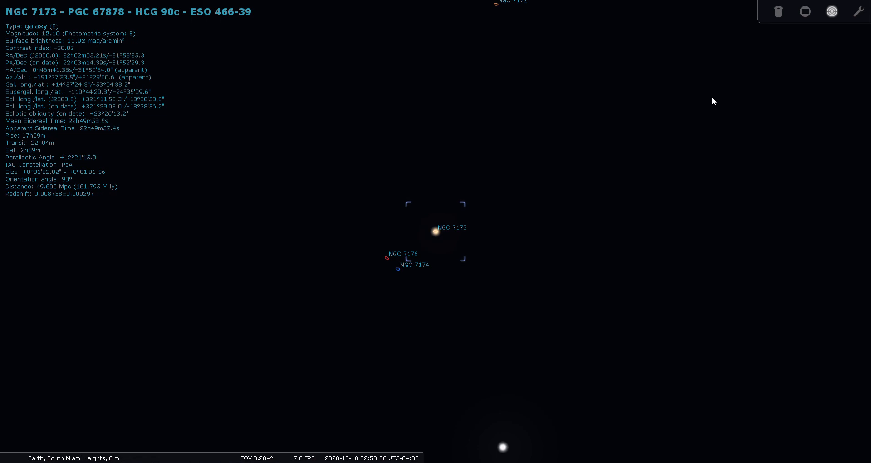
Compare ocular views of NGC 7173 through the available eyepieces, ending with the 9mm DeLite on the Celestron C8 f/10
left_click(781, 10)
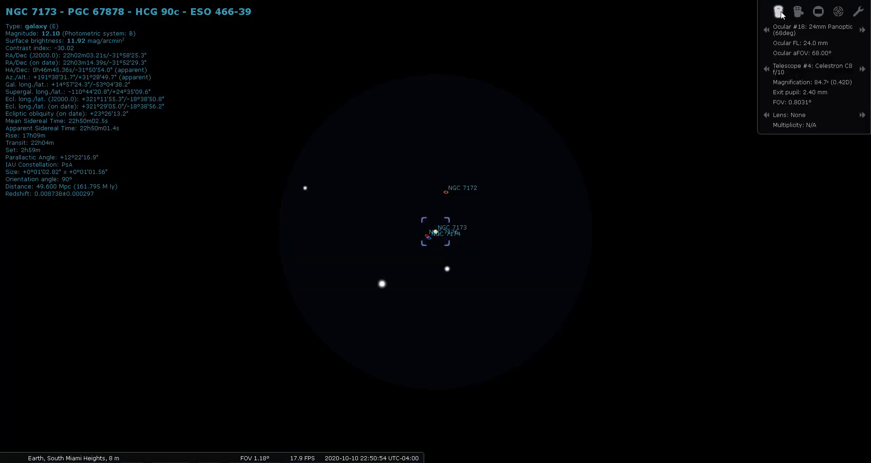
left_click(766, 29)
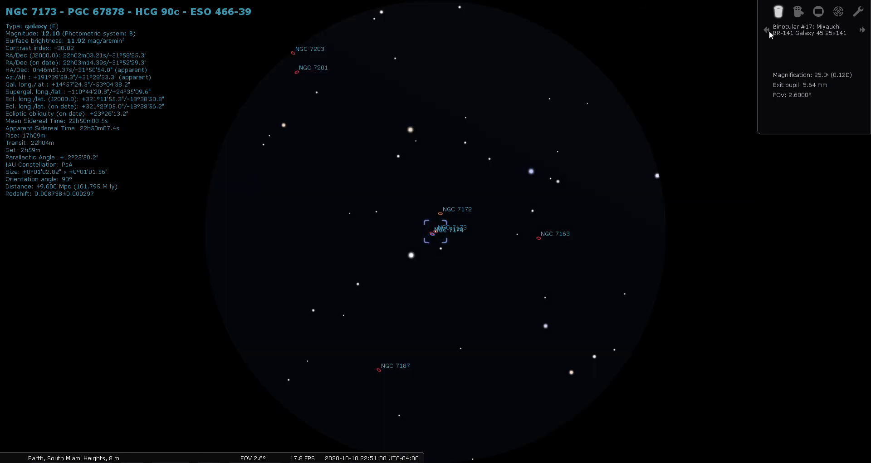
left_click(862, 30)
left_click(862, 30)
left_click(862, 29)
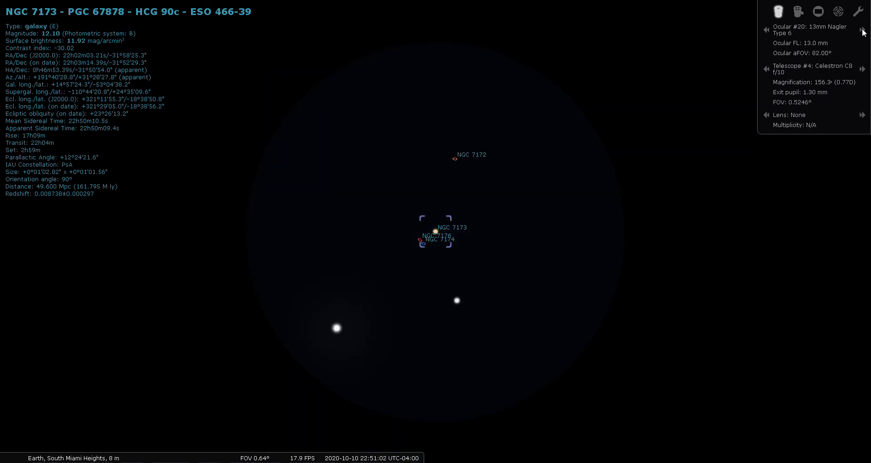
left_click(862, 30)
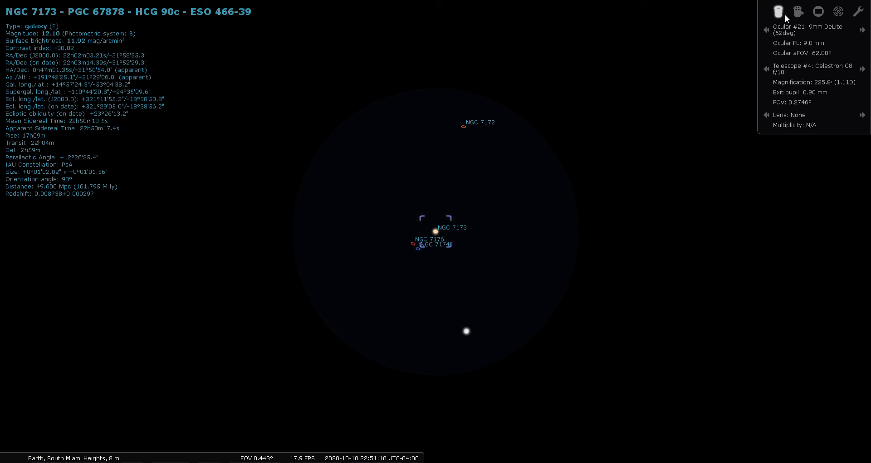
Return to the Telrad view, magnify NGC 7173 to about 0.006° and widen the field to about 0.1° to include its neighboring galaxies
left_click(839, 12)
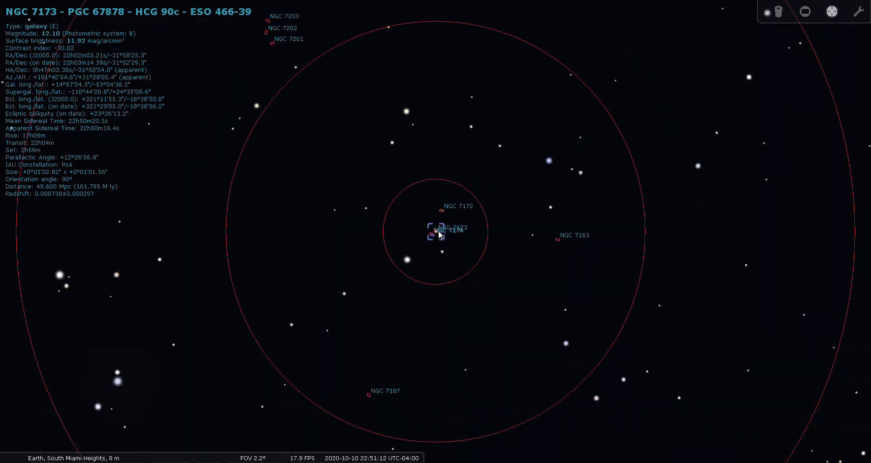
scroll(440, 233, "up", 8)
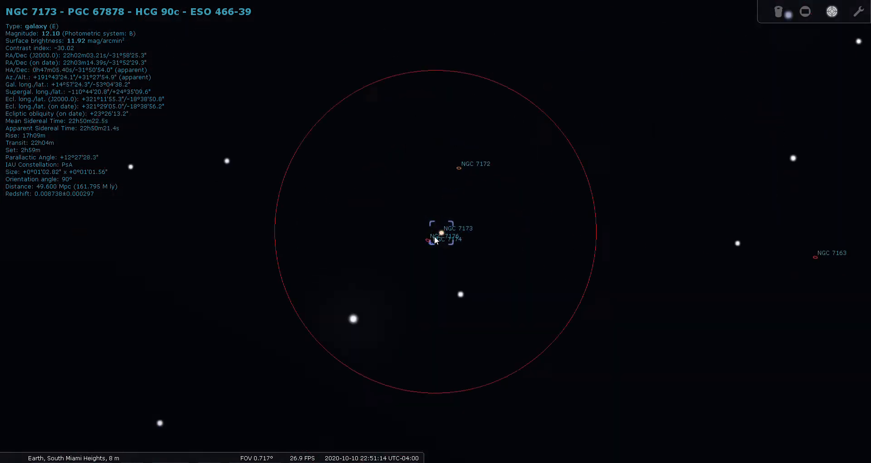
scroll(454, 238, "up", 4)
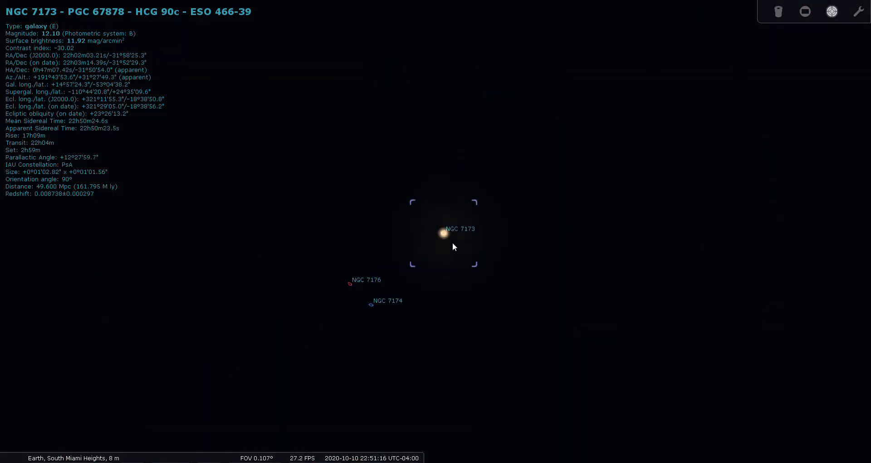
scroll(445, 243, "up", 5)
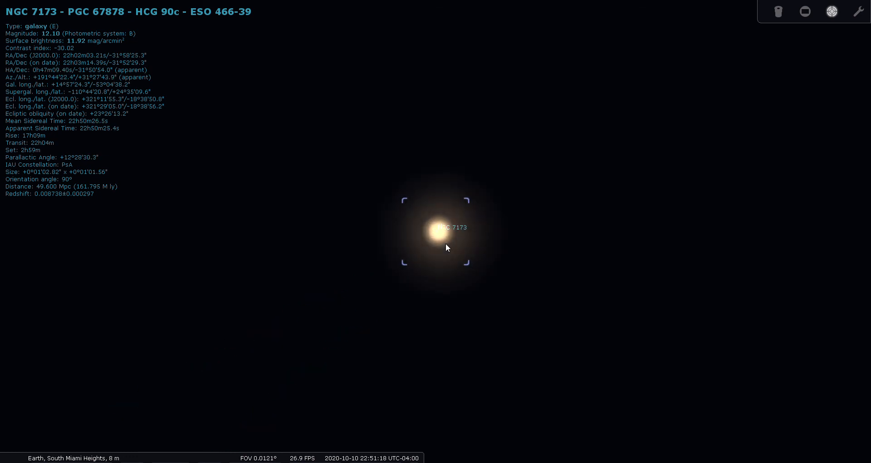
scroll(446, 243, "down", 1)
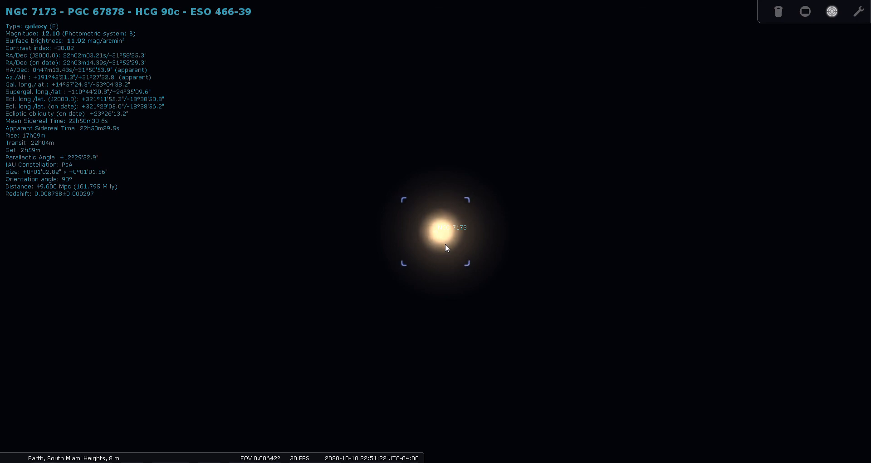
scroll(445, 243, "down", 2)
scroll(442, 248, "down", 6)
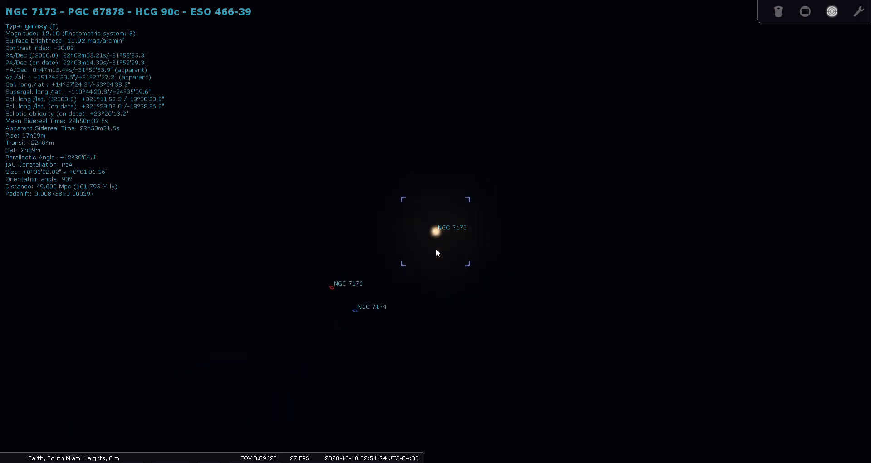
Widen the view around NGC 7173 to about 25.7°, display the constellation boundaries and hide the constellation names
scroll(435, 249, "down", 2)
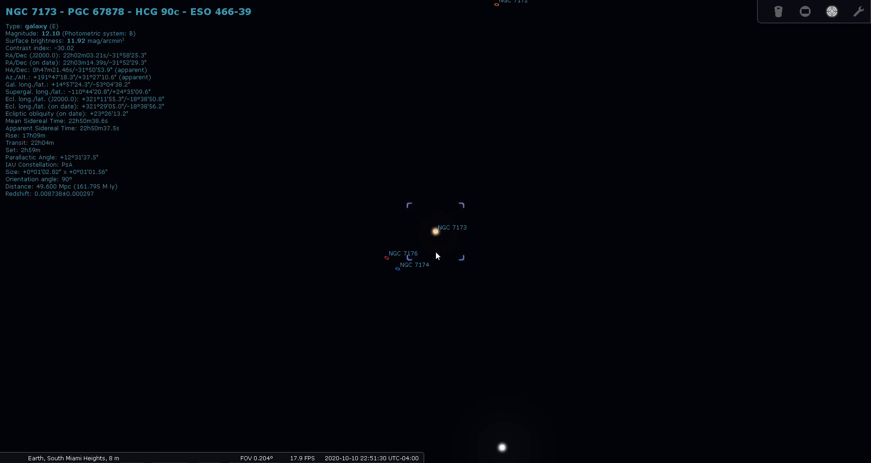
scroll(436, 255, "down", 1)
scroll(436, 258, "down", 3)
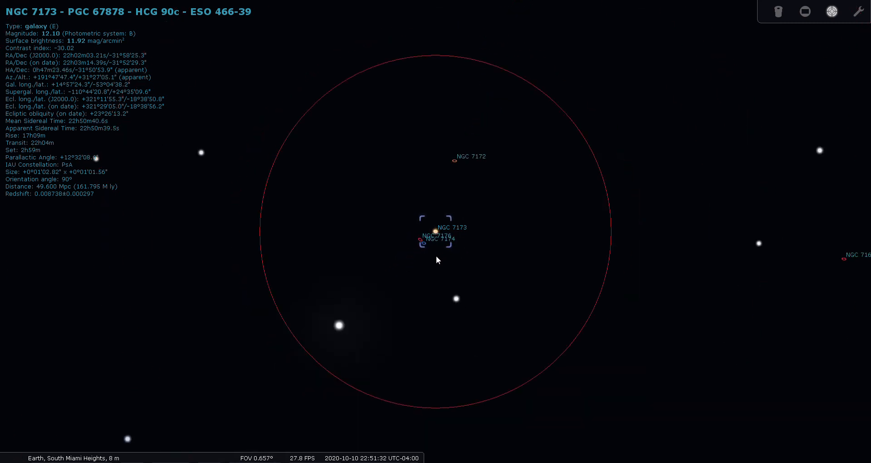
scroll(435, 252, "down", 5)
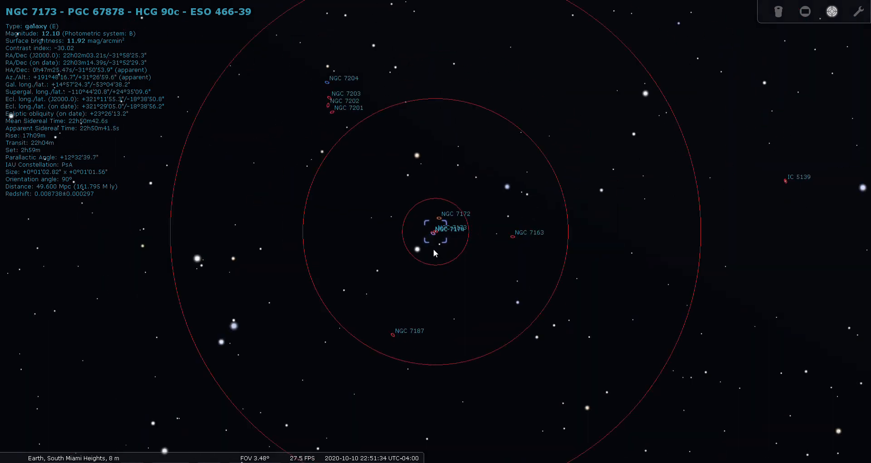
scroll(434, 249, "down", 3)
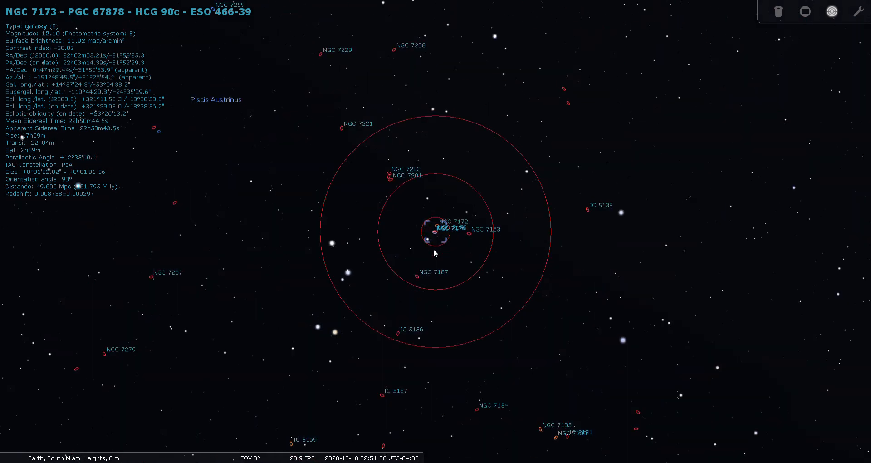
scroll(434, 249, "down", 1)
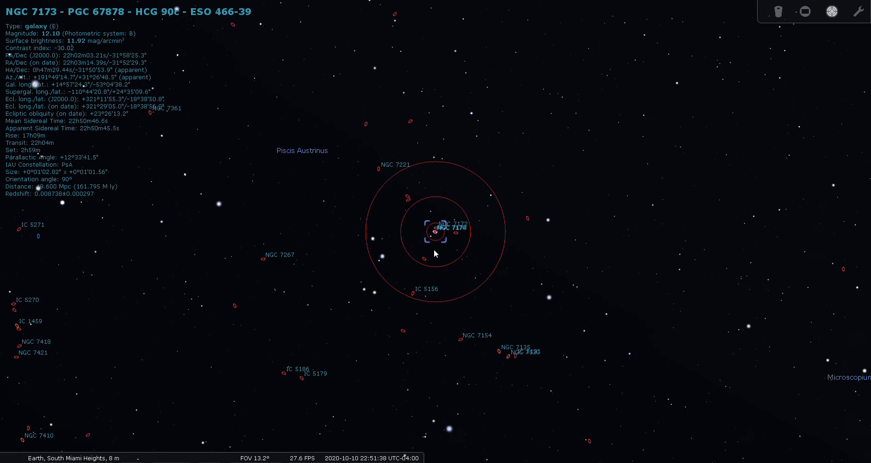
scroll(434, 255, "down", 2)
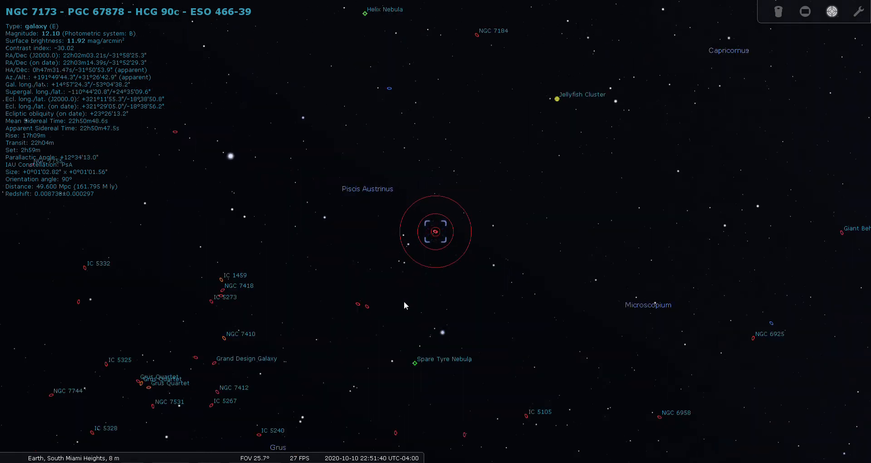
key("b")
key("v")
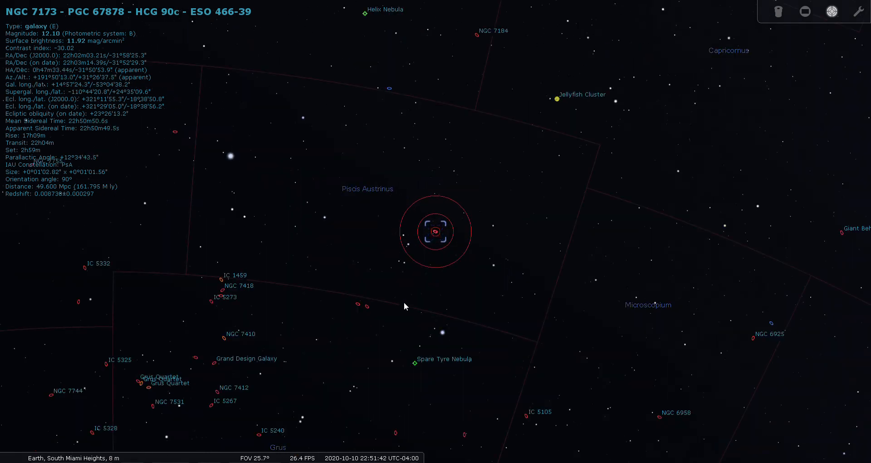
Select the galaxy NGC 7221 in Piscis Austrinus, center it in the Telrad circles and magnify it to about 1.8°
left_click_drag(377, 268, 455, 281)
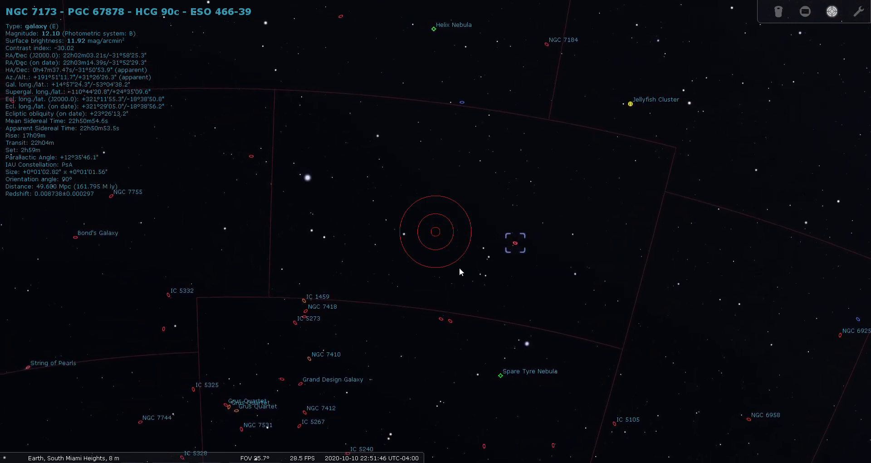
scroll(459, 270, "up", 1)
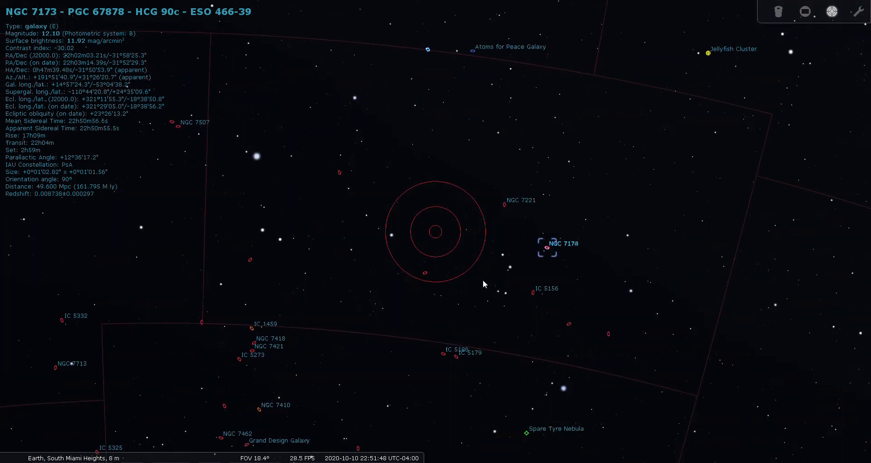
left_click(505, 204)
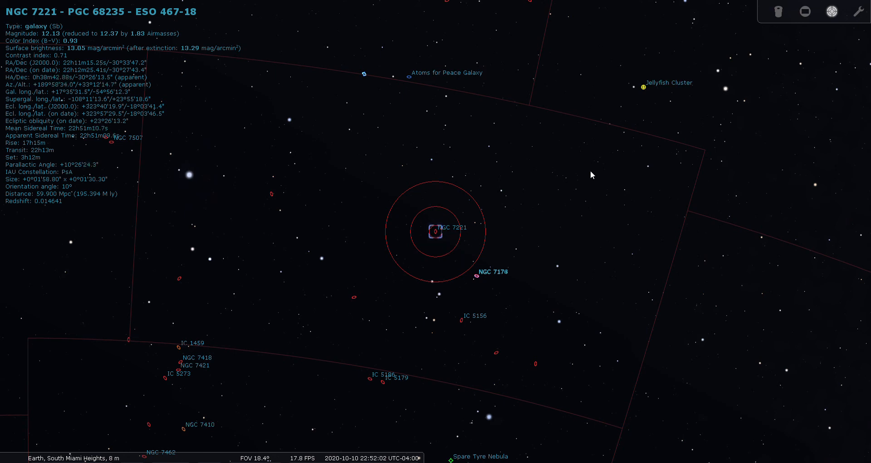
scroll(454, 233, "up", 5)
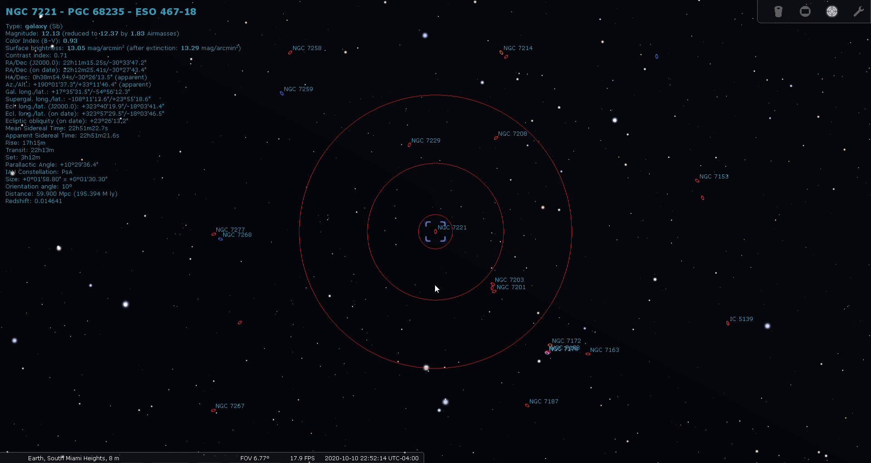
scroll(442, 245, "up", 3)
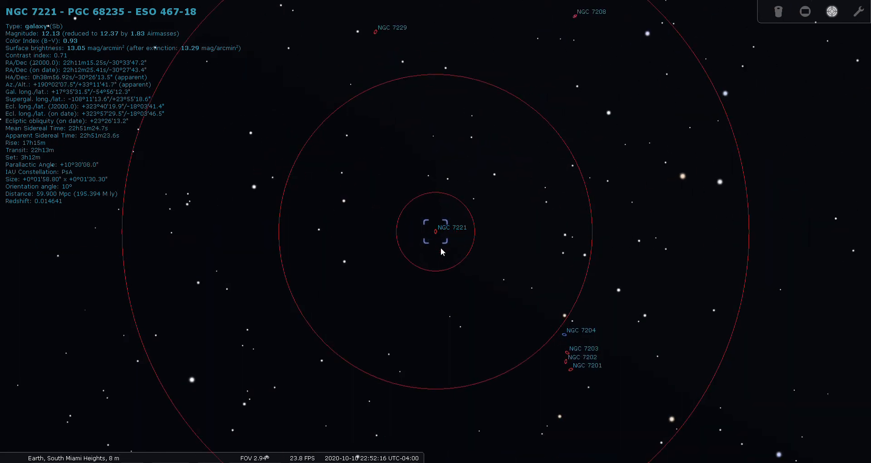
scroll(441, 251, "up", 1)
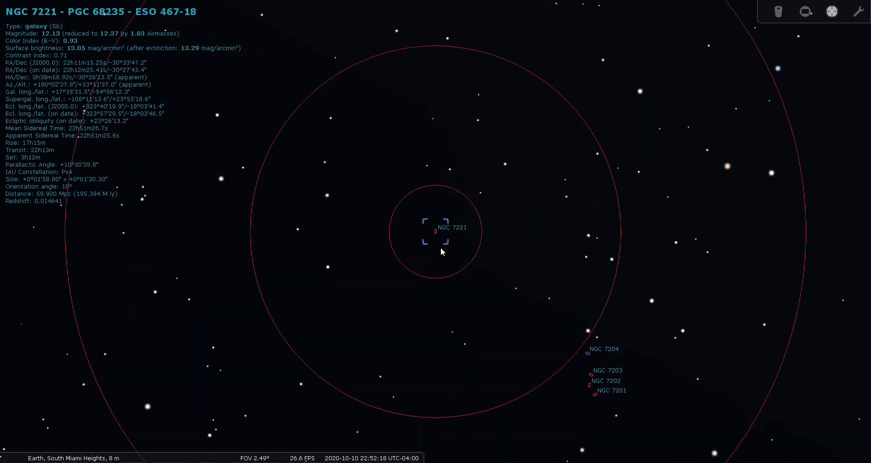
scroll(441, 249, "up", 1)
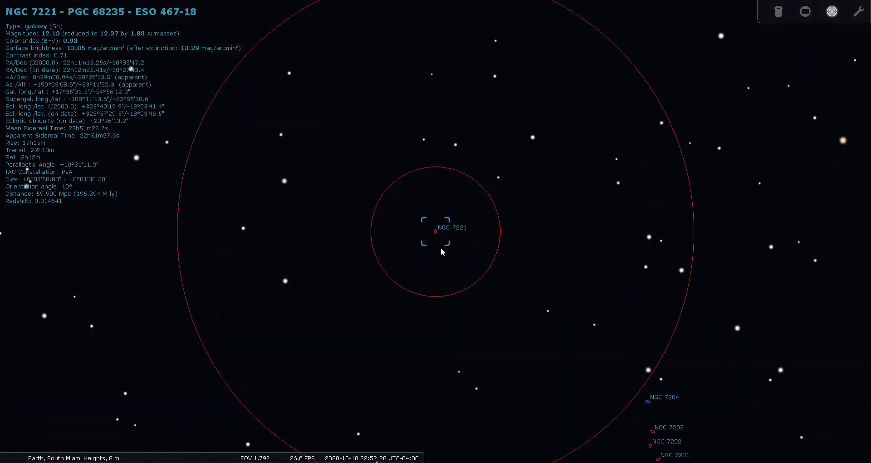
Remove the Telrad circles, restore the 60° field of view and deselect NGC 7221
left_click(833, 12)
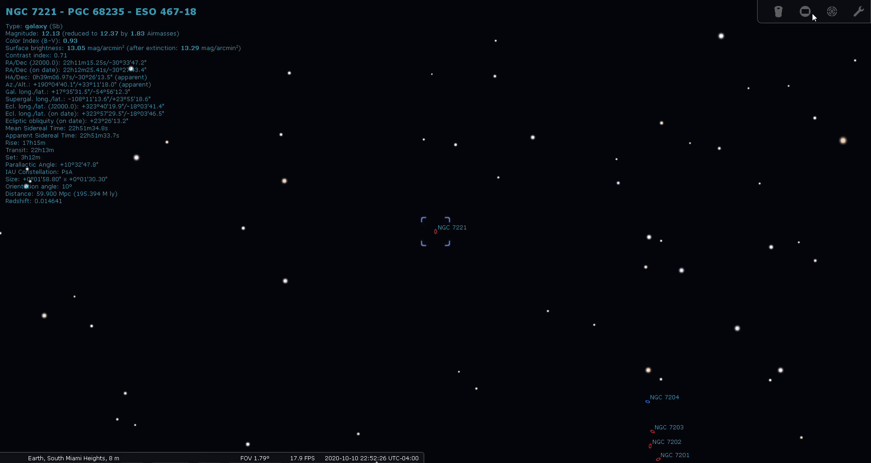
scroll(811, 18, "down", 2)
key("backslash")
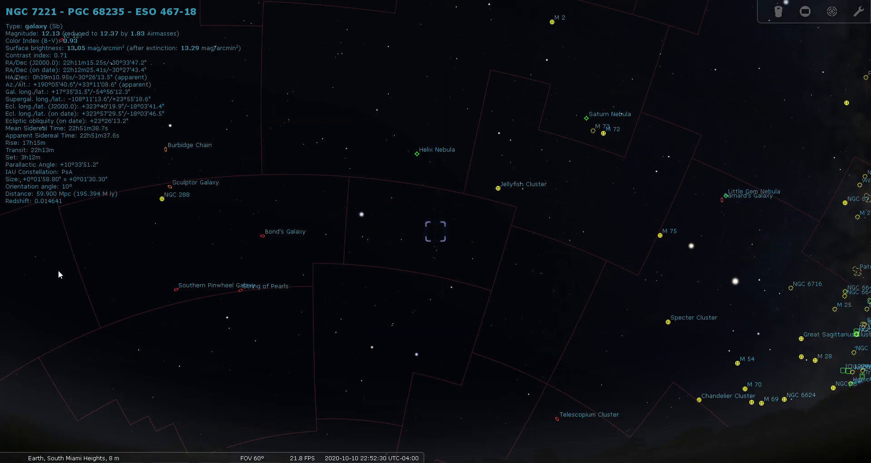
right_click(416, 219)
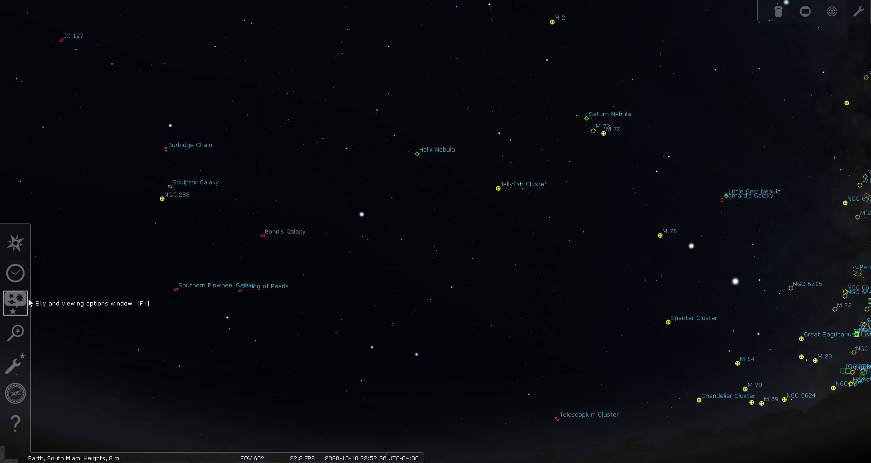
Turn off the deep-sky object labels and markers in the sky viewing options
left_click(26, 302)
left_click(140, 411)
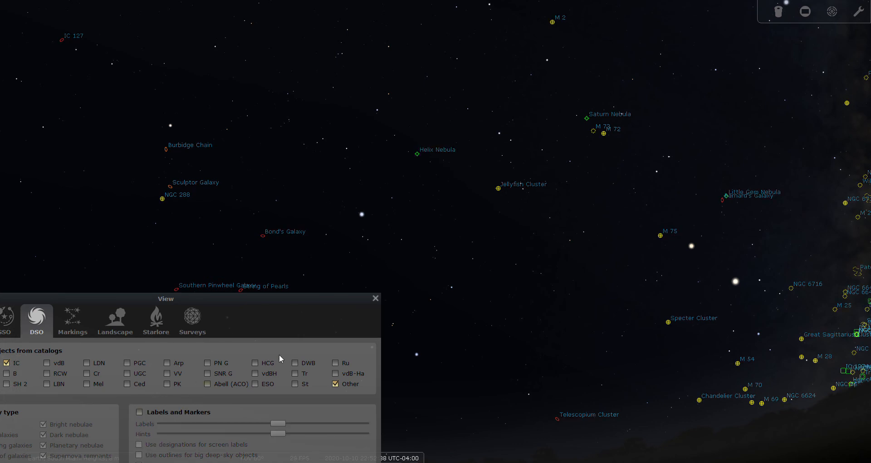
left_click(375, 298)
Survey the unmarked southern sky around Fomalhaut and display the constellation boundaries and names there
left_click_drag(403, 310, 399, 269)
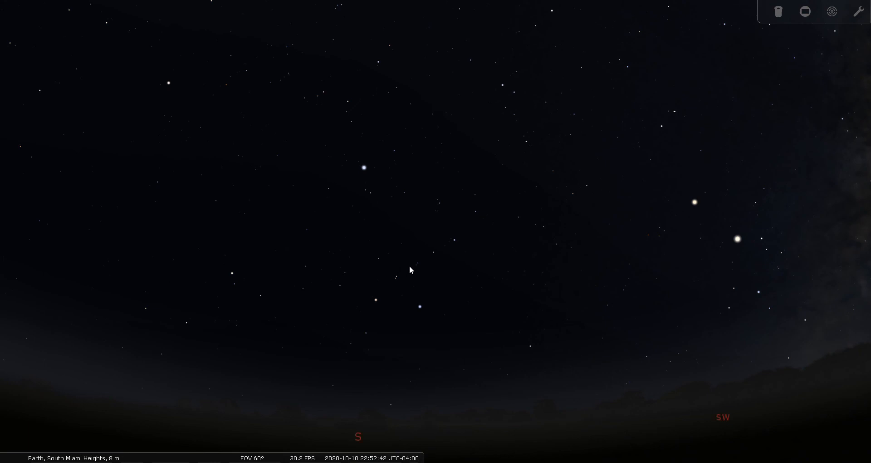
left_click_drag(424, 303, 471, 331)
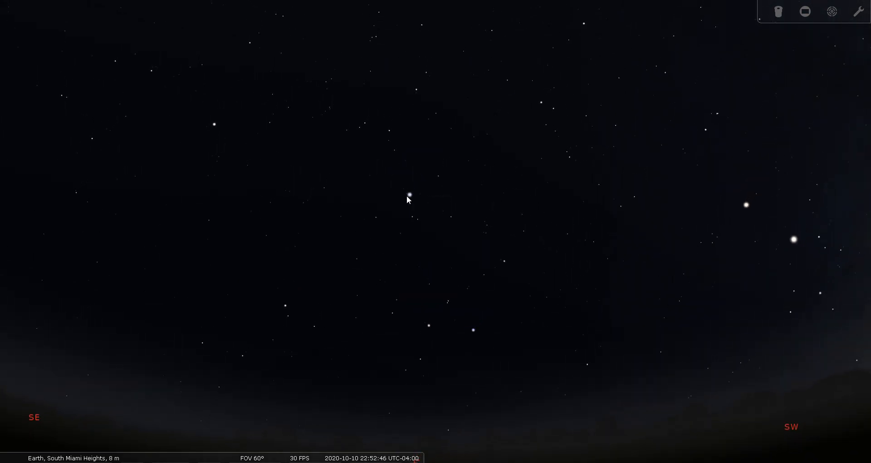
left_click_drag(409, 200, 413, 294)
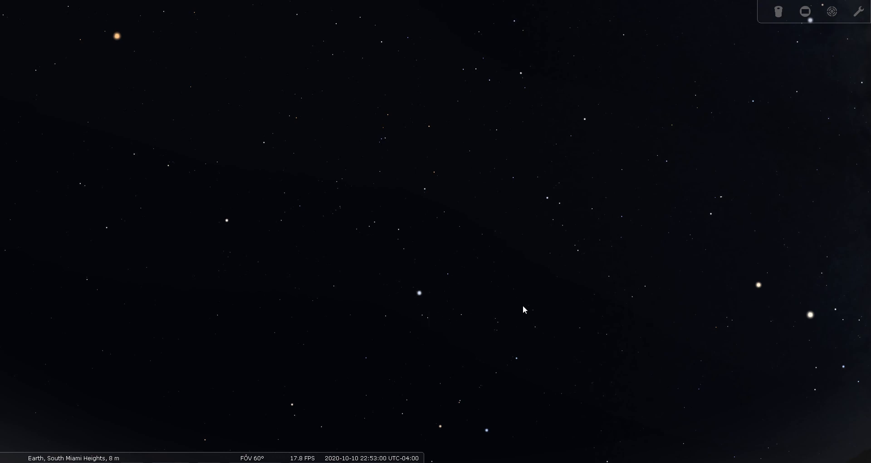
left_click_drag(448, 313, 418, 251)
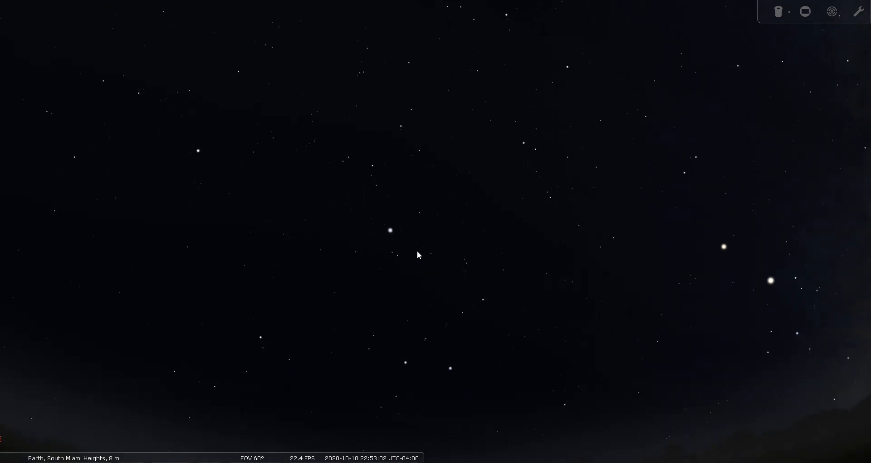
key("b")
key("v")
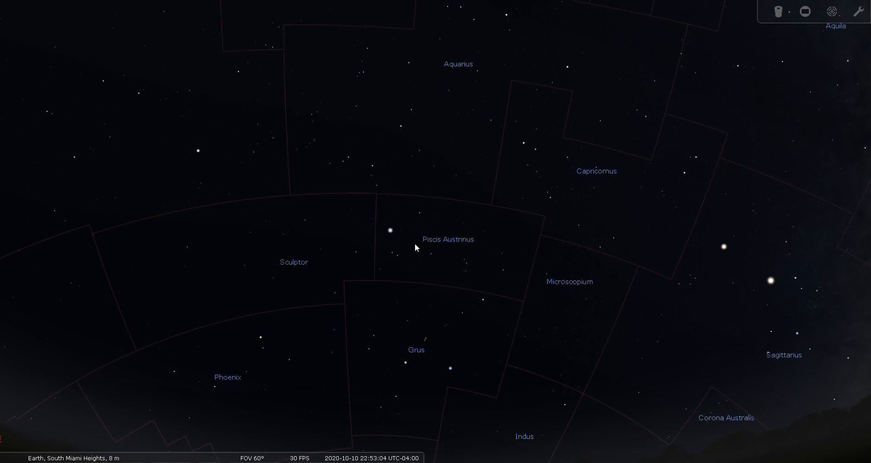